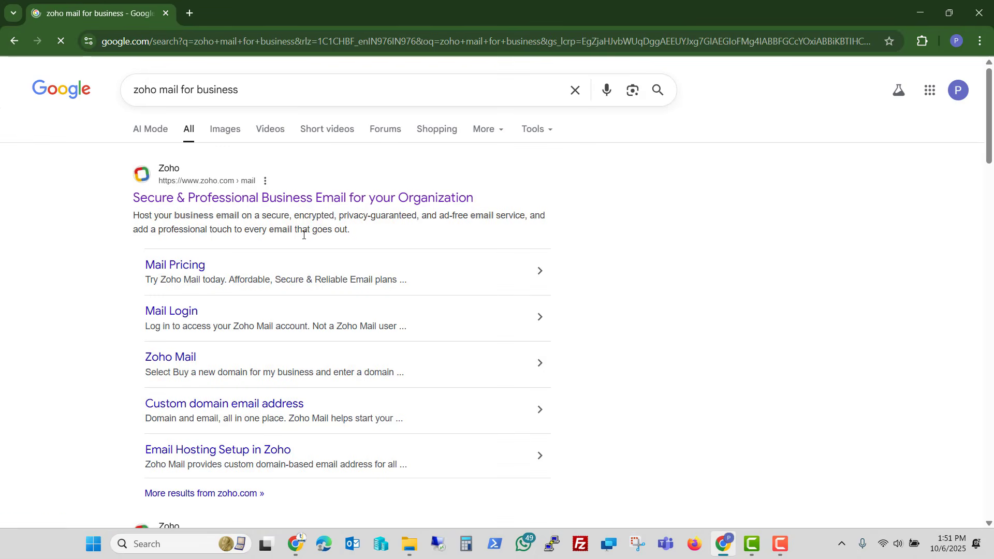
- From the search results, open Zoho's business email page, preview Personal Email, return to Business Email, then go to Pricing
click(366, 198)
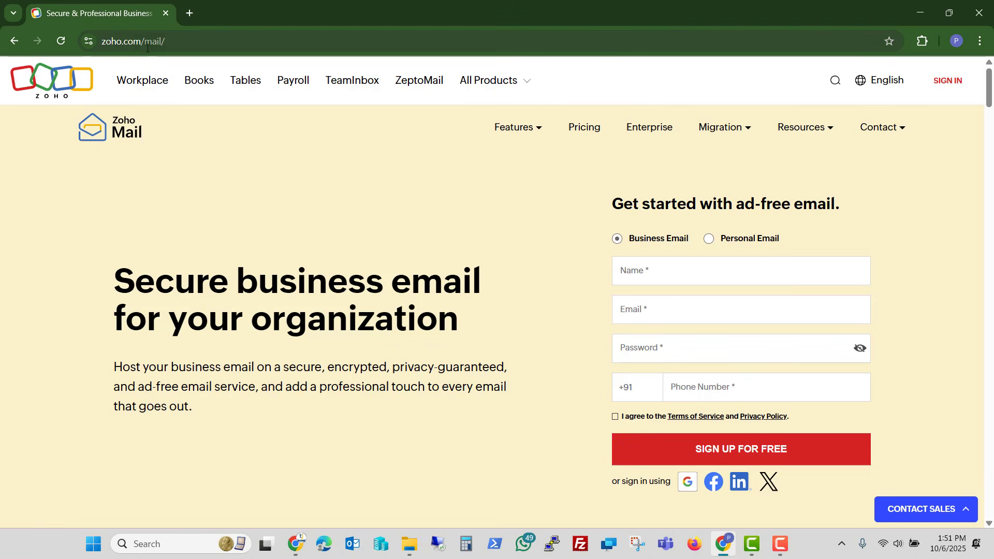
click(712, 241)
scroll(692, 253, down, 1)
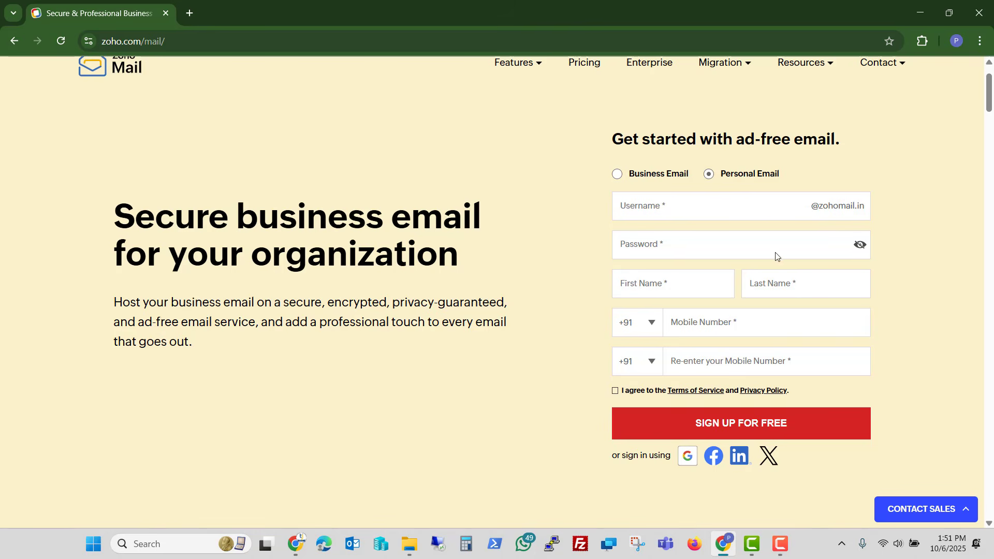
click(617, 175)
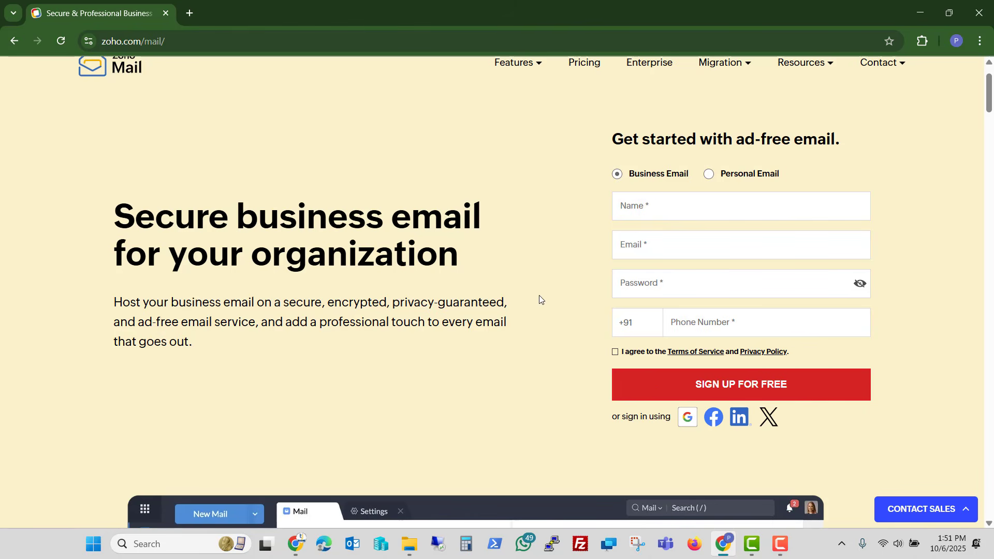
scroll(539, 293, up, 1)
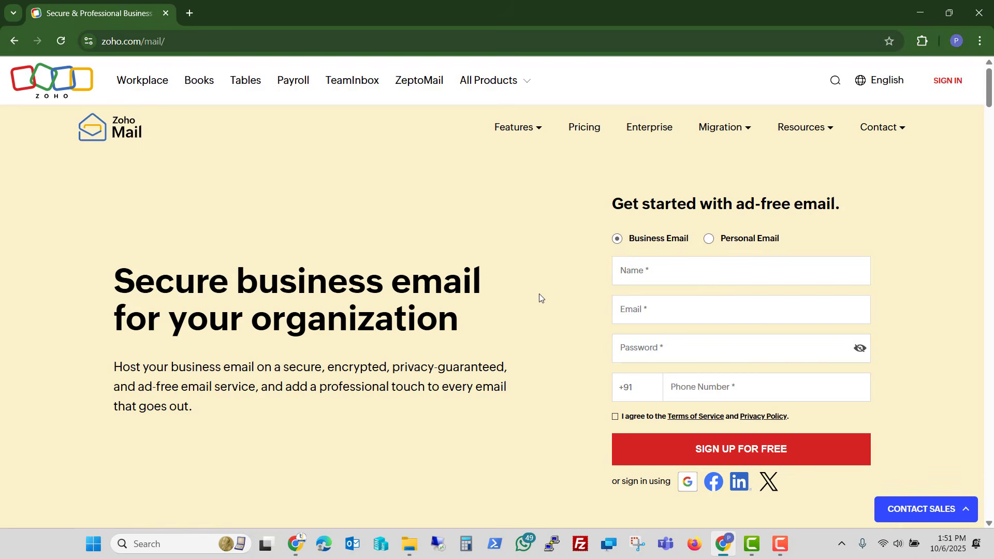
click(586, 133)
- Scroll through the Zoho Mail plan cards, from Mail Lite at ₹59 to Workplace Professional at ₹399
scroll(381, 246, down, 2)
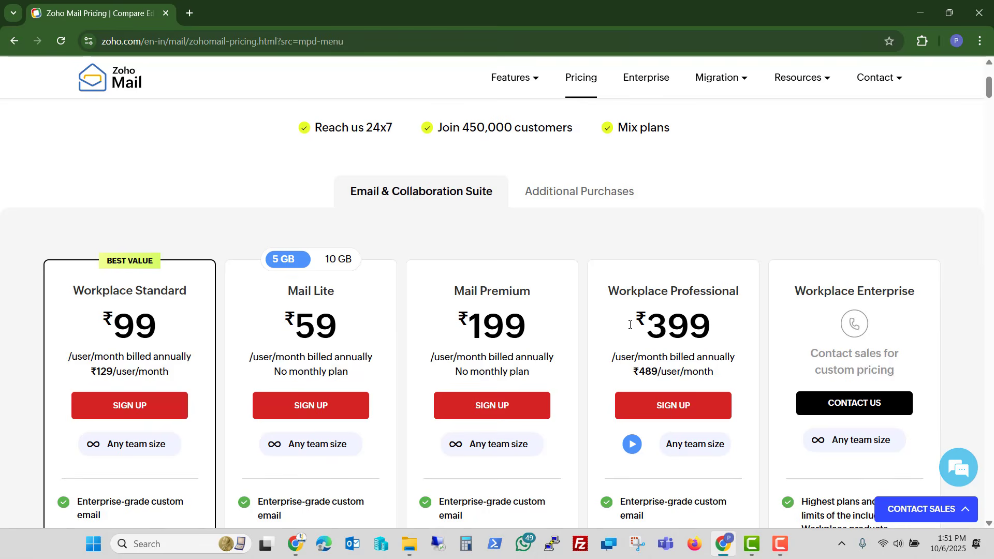
scroll(402, 322, down, 6)
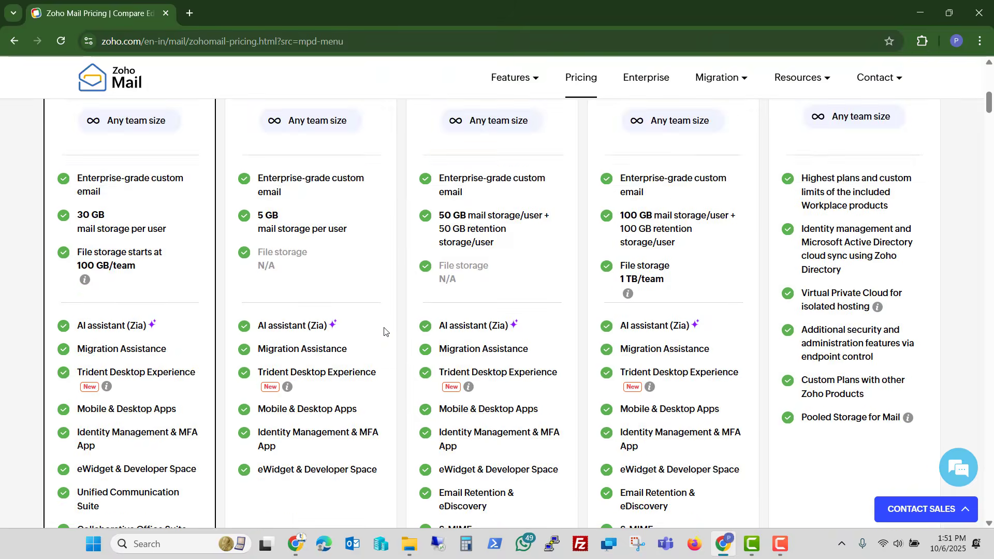
scroll(384, 331, down, 7)
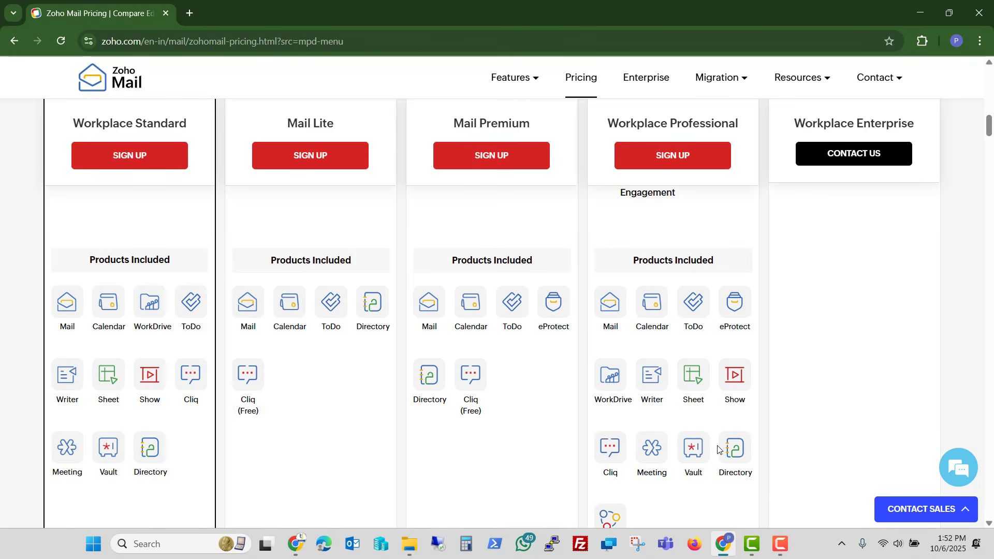
scroll(684, 417, down, 2)
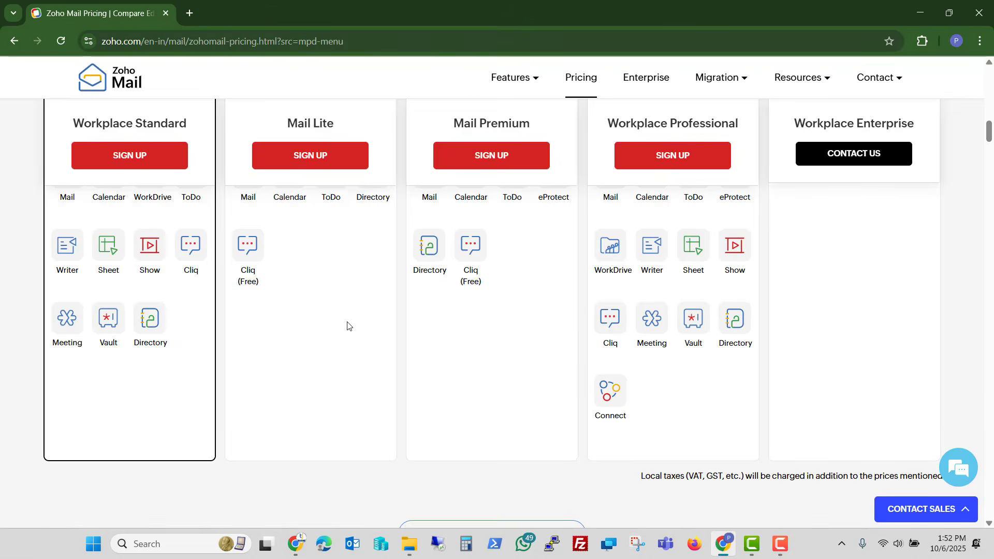
scroll(344, 326, up, 6)
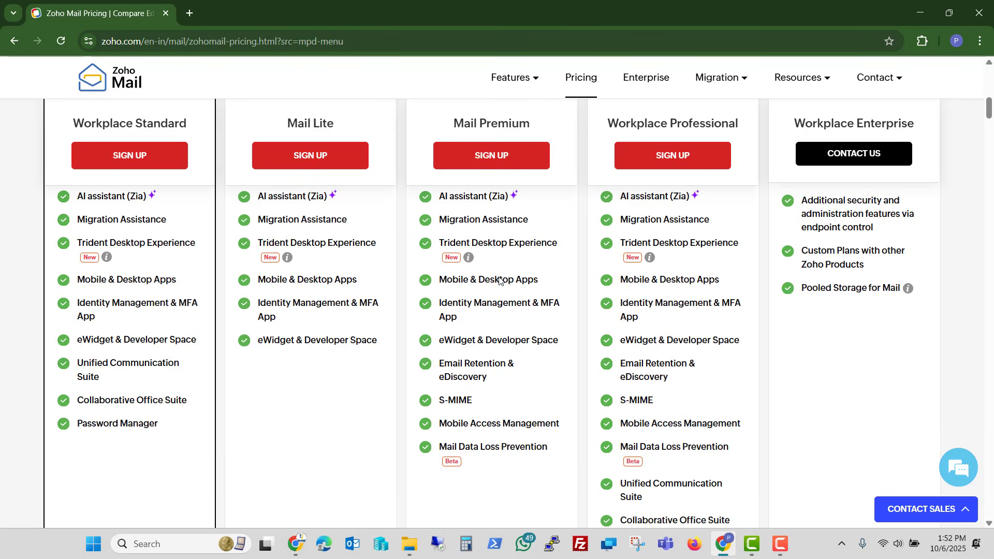
scroll(499, 281, up, 1)
scroll(500, 277, down, 7)
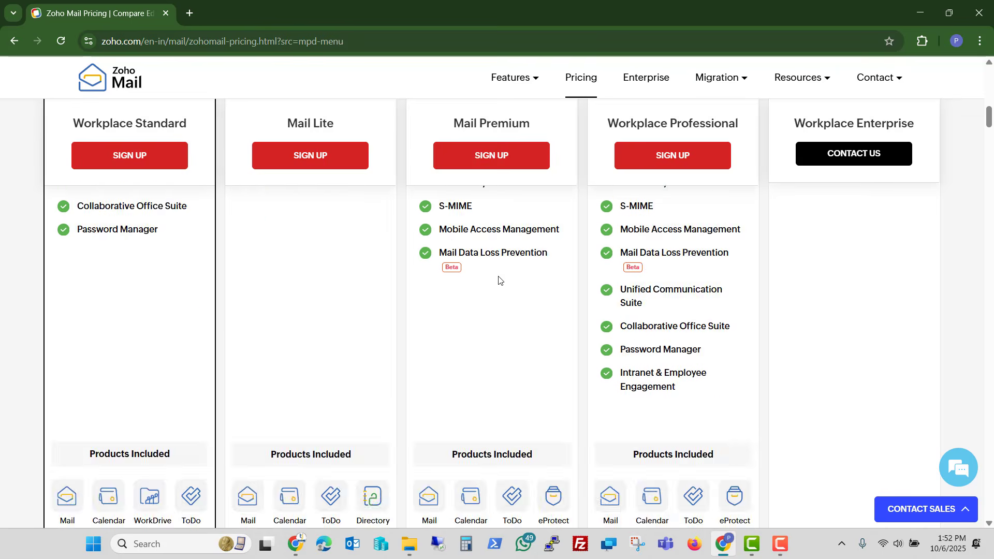
scroll(498, 281, down, 4)
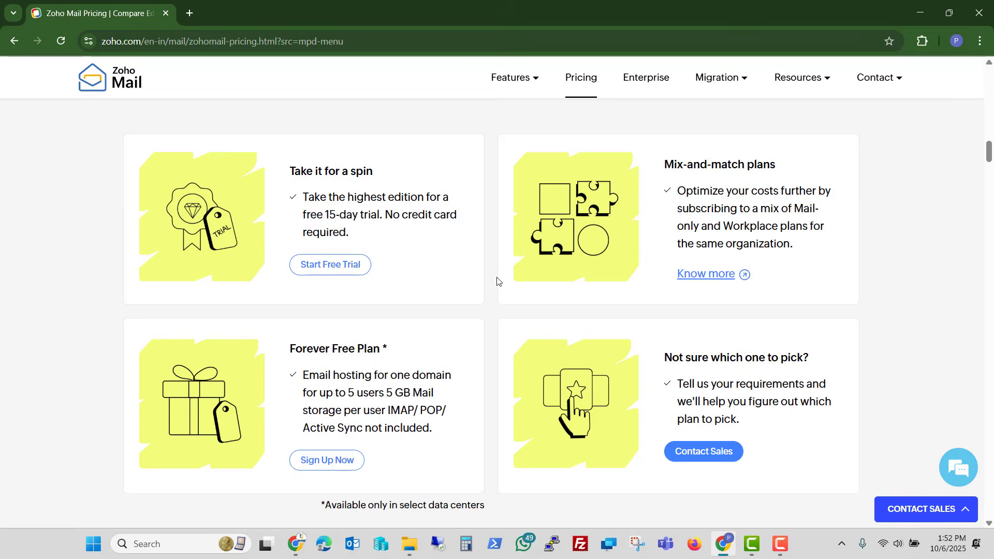
scroll(497, 281, down, 2)
- Start sign-up for the Forever Free Plan, one domain for up to 5 users
drag(295, 220, 389, 221)
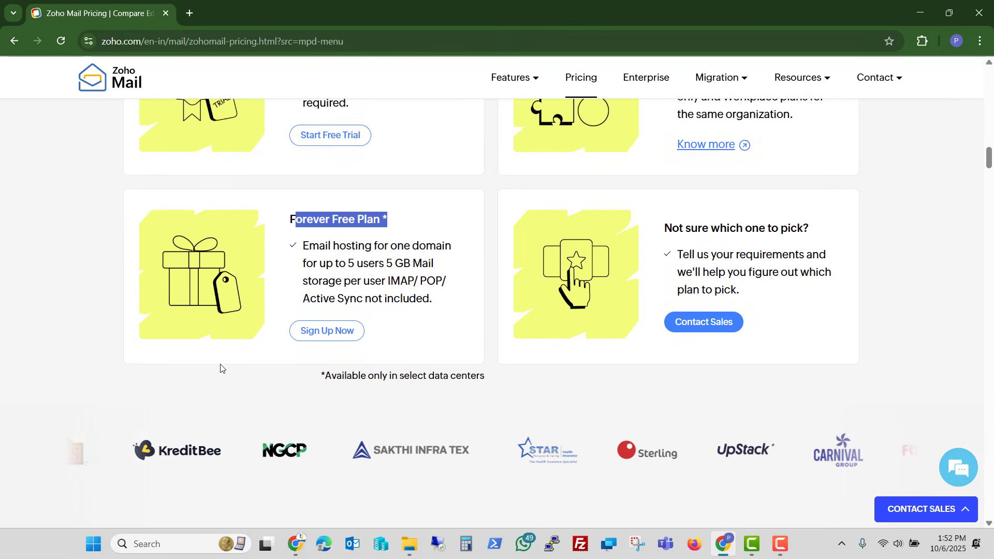
click(255, 395)
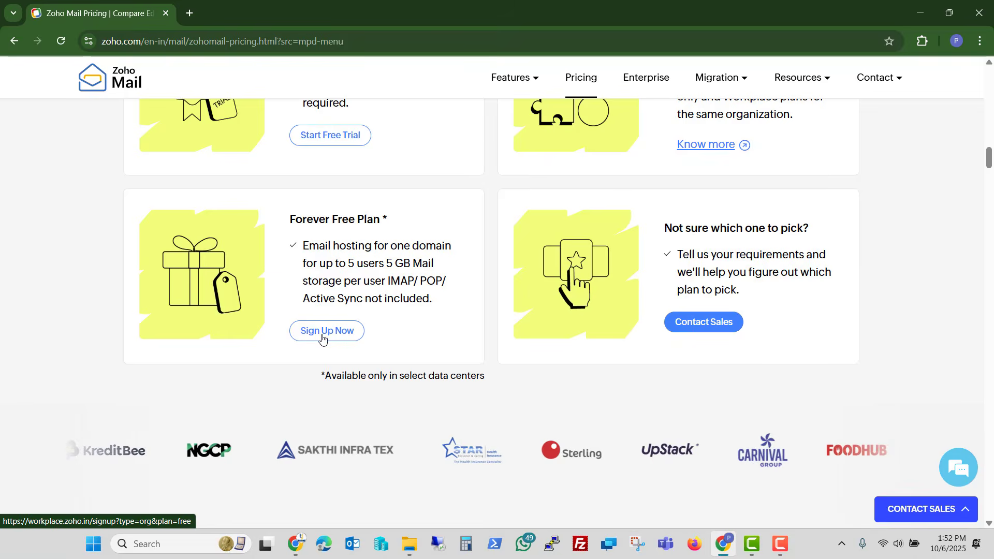
click(323, 333)
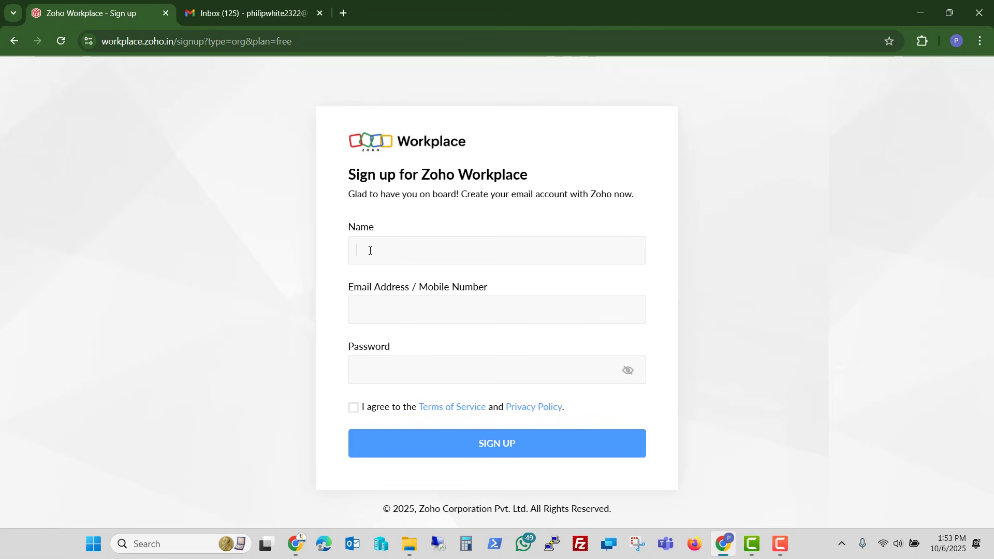
- Fill in the sign-up name, email and password, then verify the account with the emailed one-time code
key(ctrl+v)
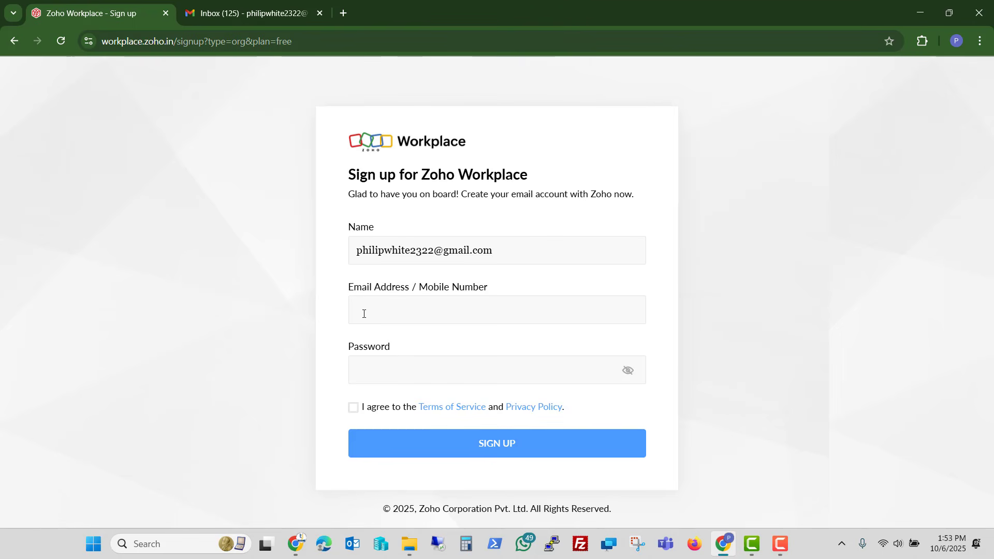
click(364, 314)
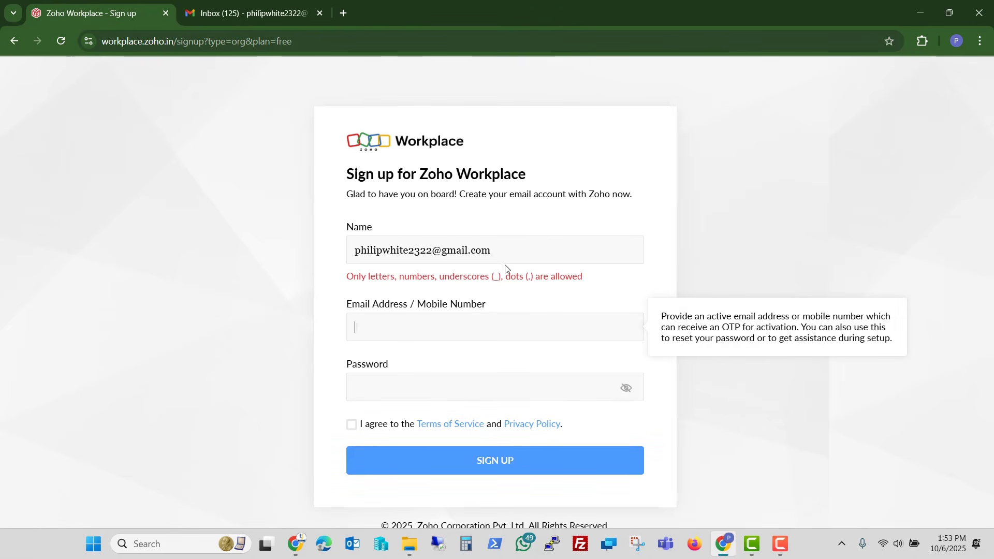
key(ctrl+v)
click(377, 367)
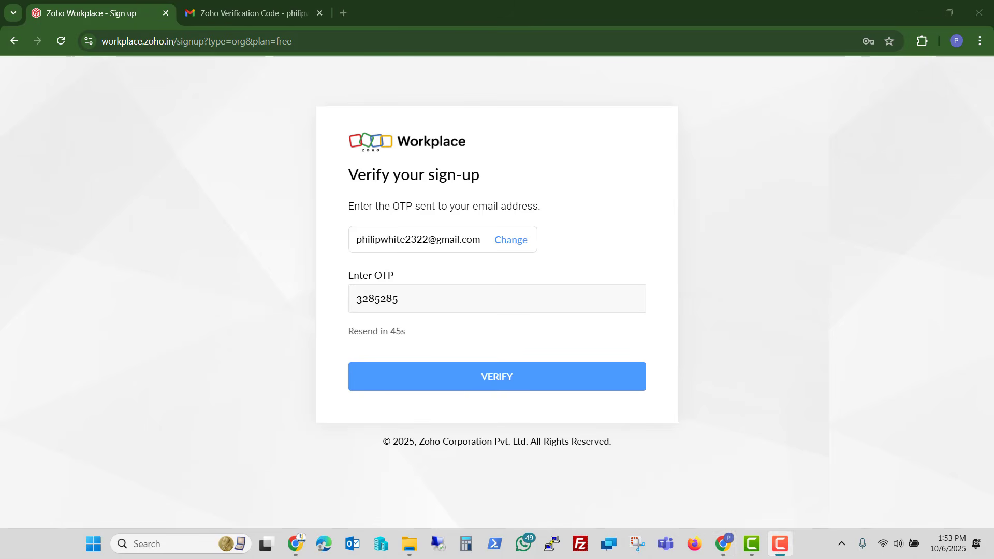
click(472, 382)
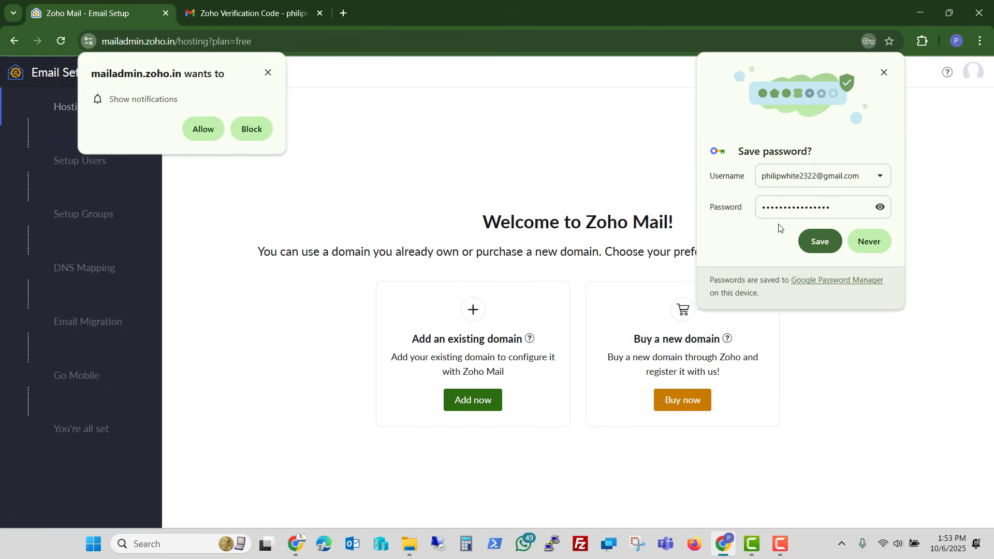
- Add the owned domain techijack.net under organization name Techijack
click(819, 241)
click(197, 128)
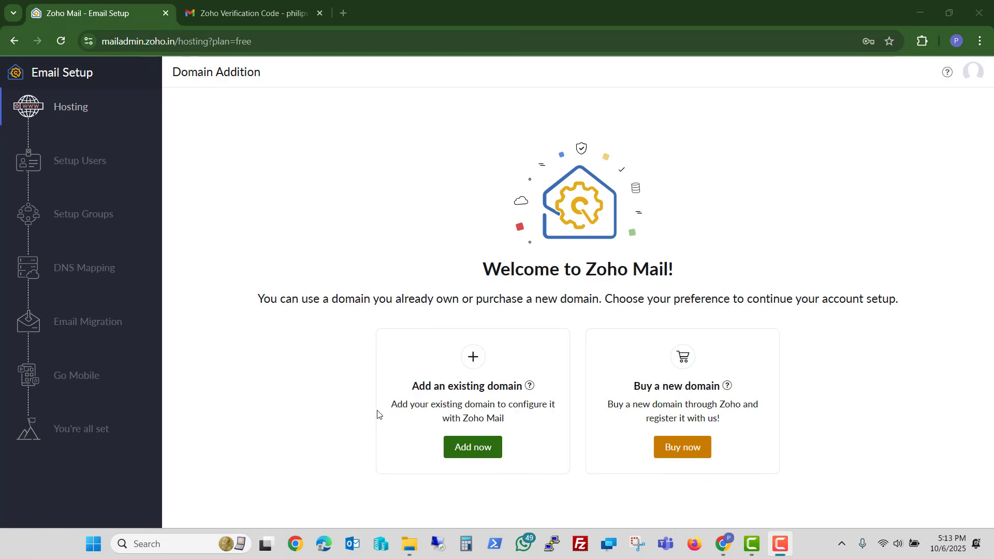
click(470, 455)
click(469, 331)
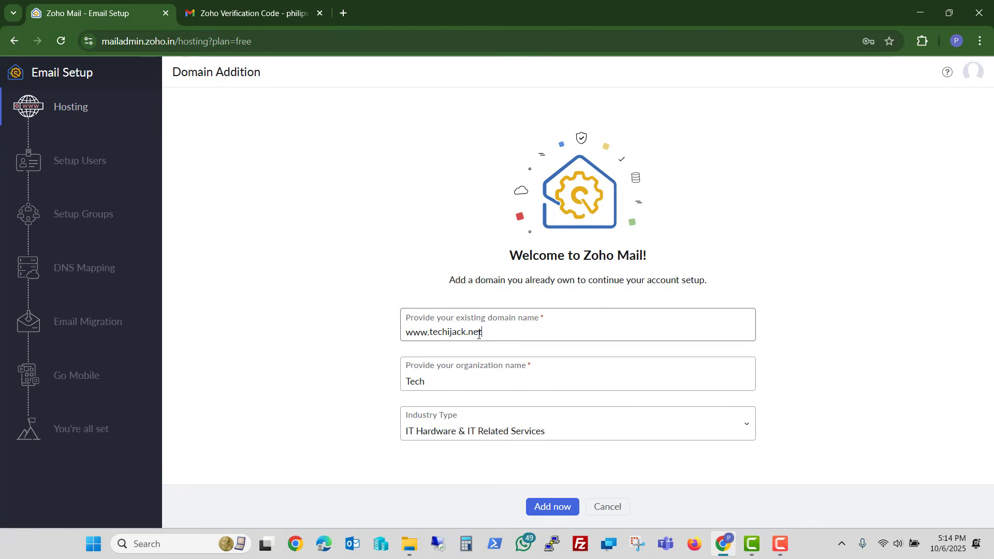
drag(484, 335, 429, 334)
click(437, 381)
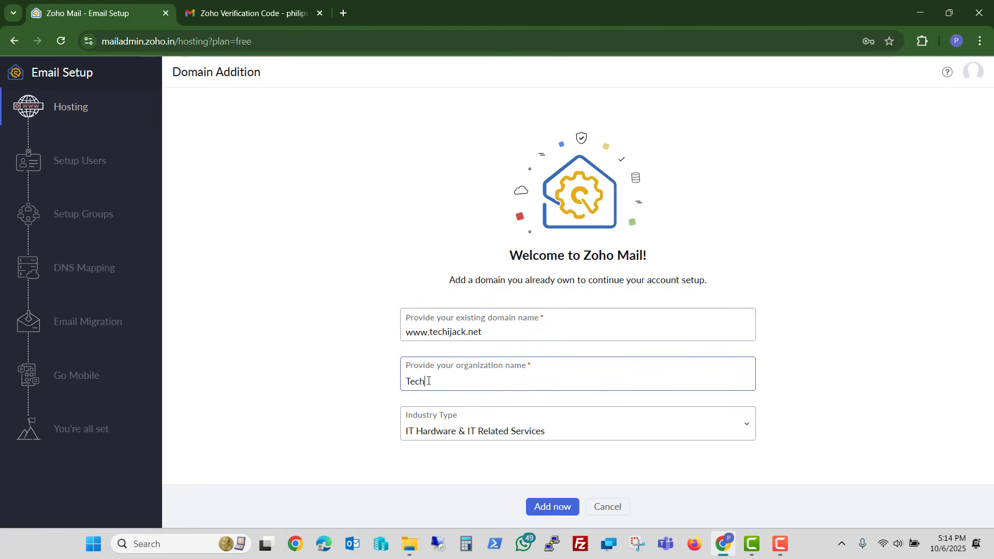
text(ijack)
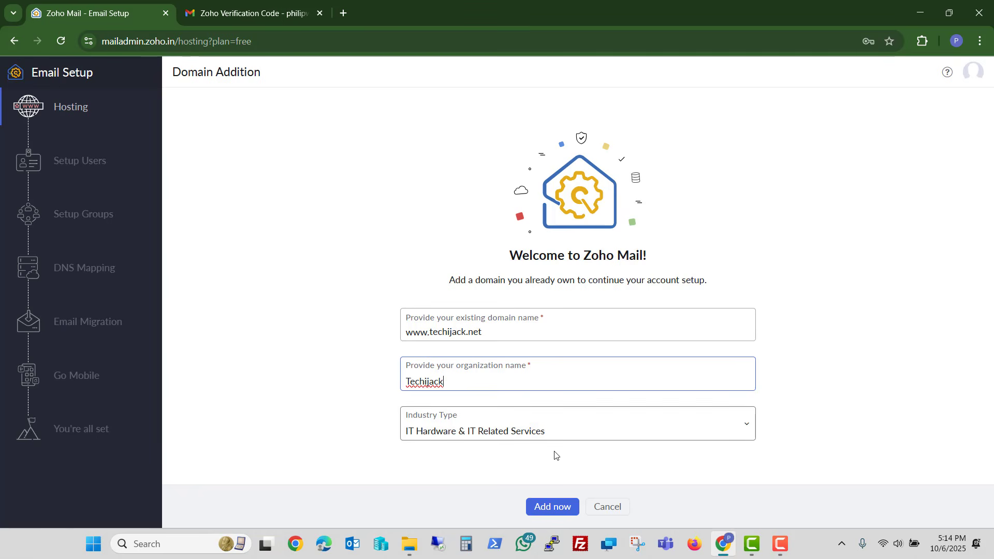
click(550, 511)
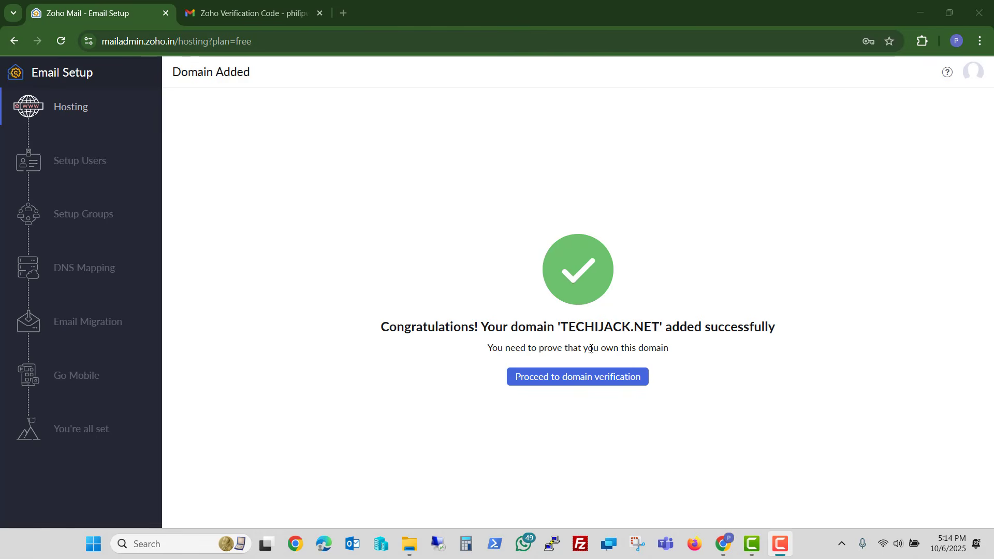
- Start domain verification and copy the TXT verification value for the DNS editor
click(563, 384)
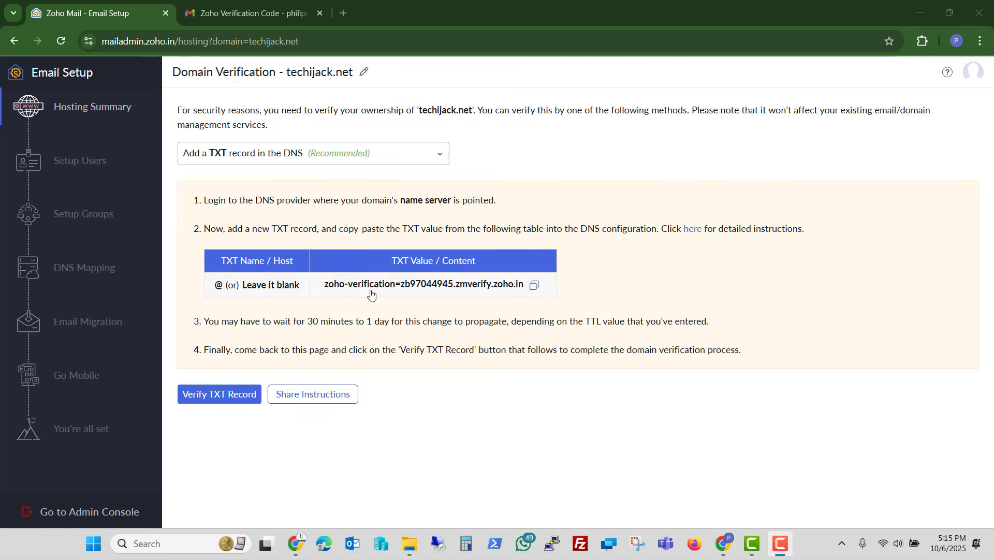
click(533, 285)
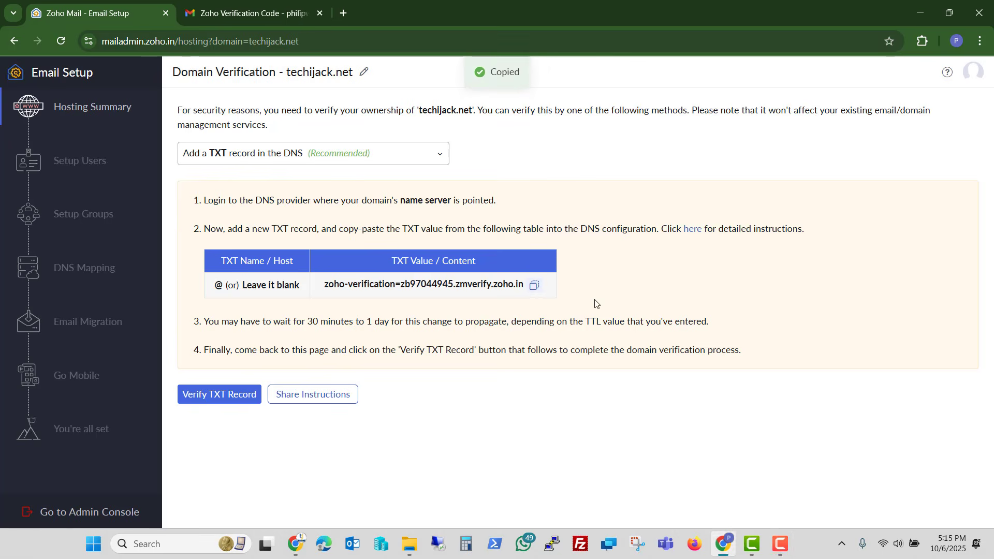
key(alt+Tab)
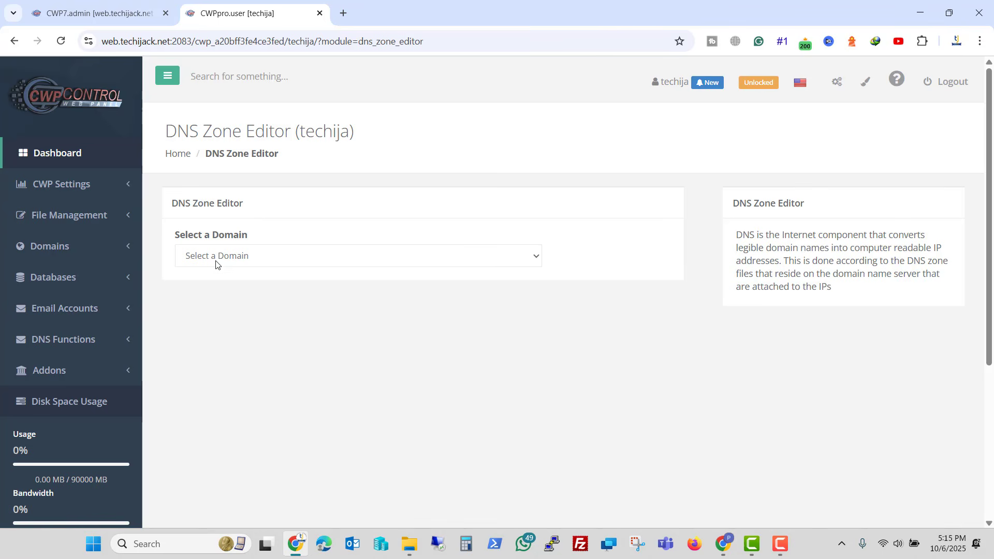
- Load the DNS zone records for techijack.net in CWP
click(248, 265)
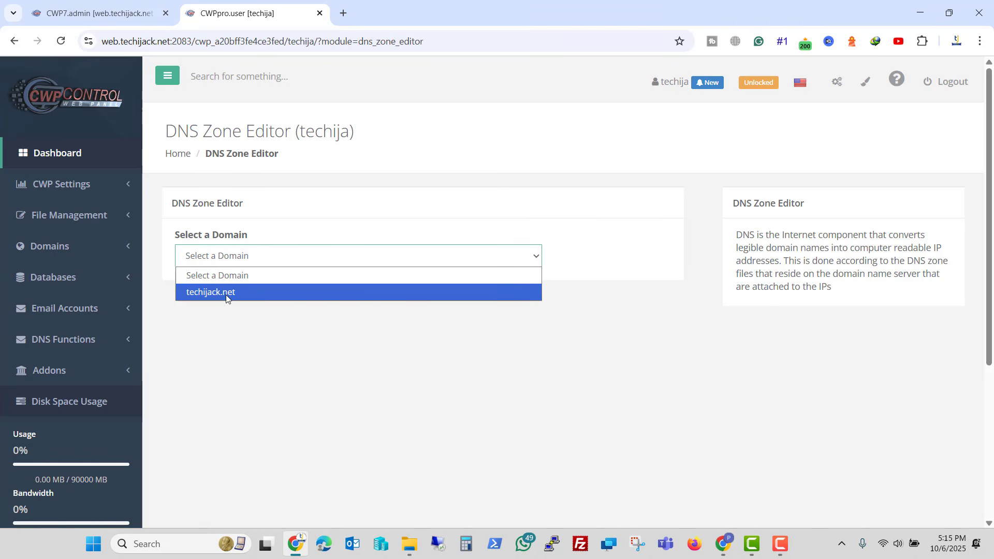
click(225, 293)
scroll(224, 297, down, 2)
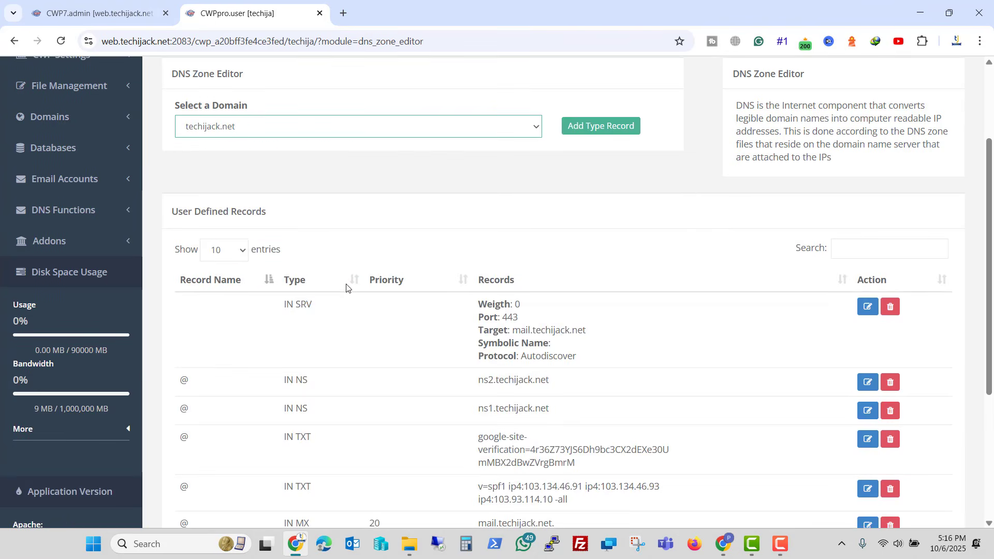
- Save a TXT record named @ holding zoho-verification=zb97044945.zmverify.zoho.in
click(595, 129)
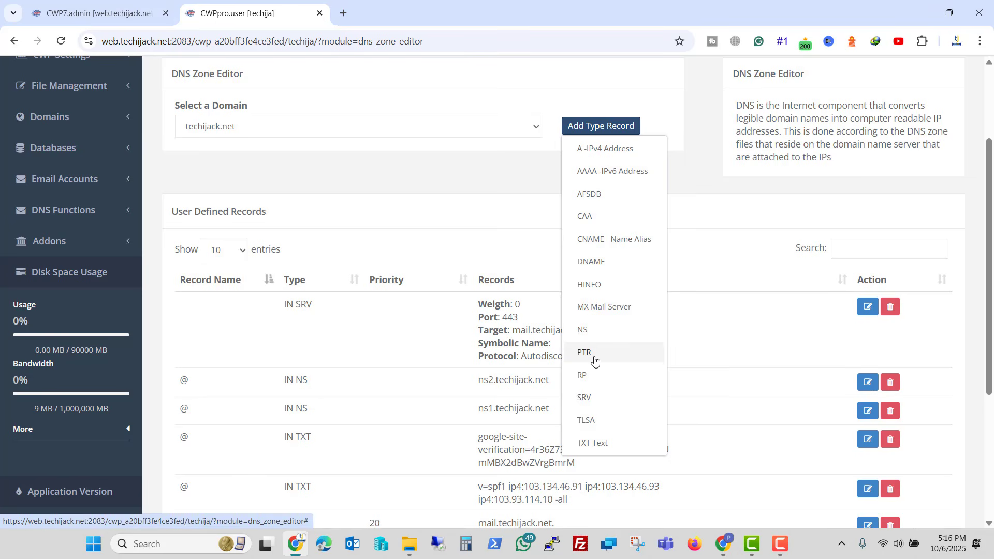
click(593, 443)
click(437, 249)
key(ctrl+v)
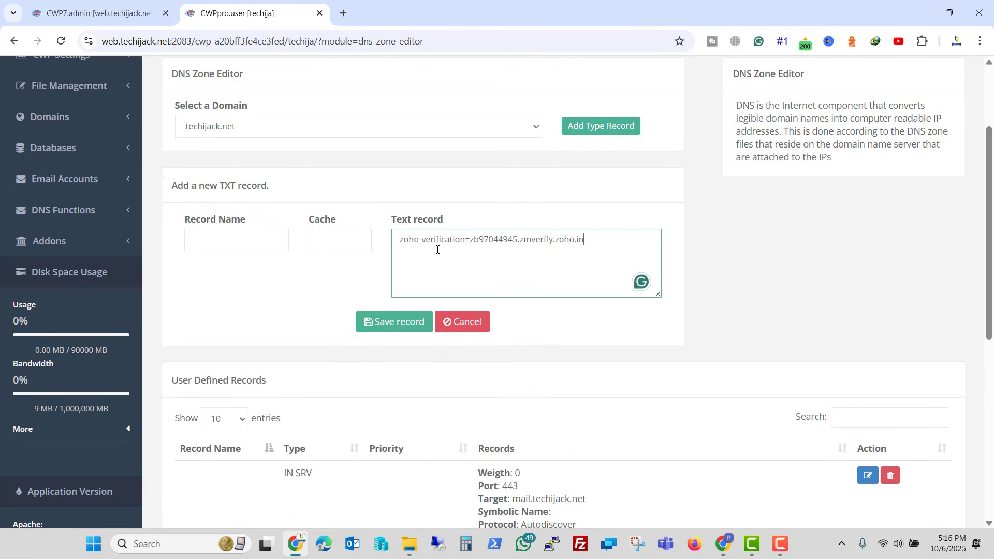
click(243, 244)
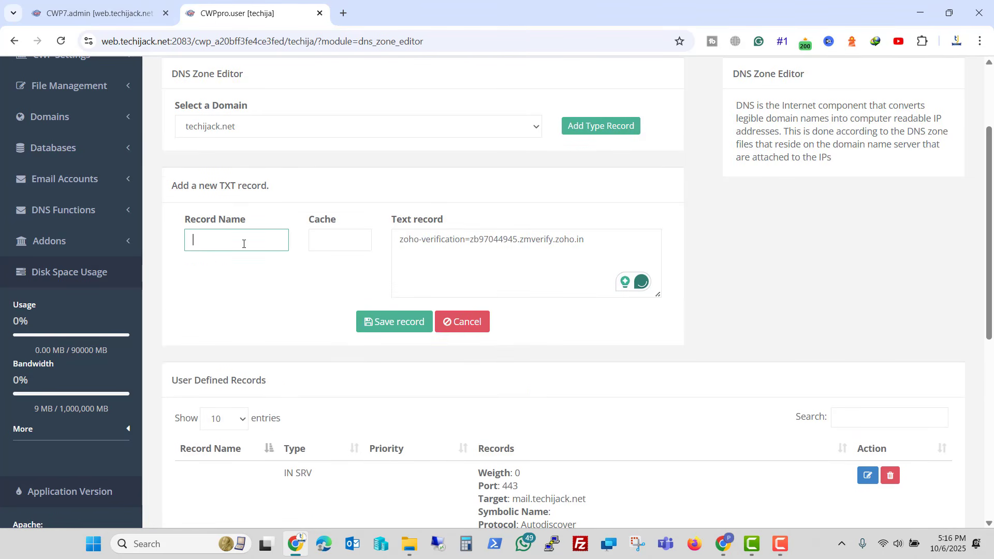
text(@)
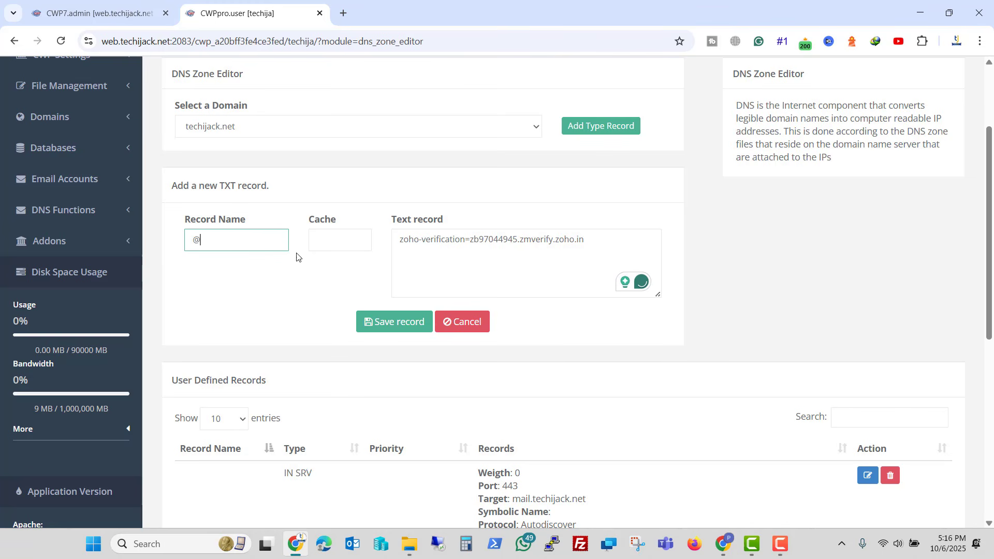
click(394, 323)
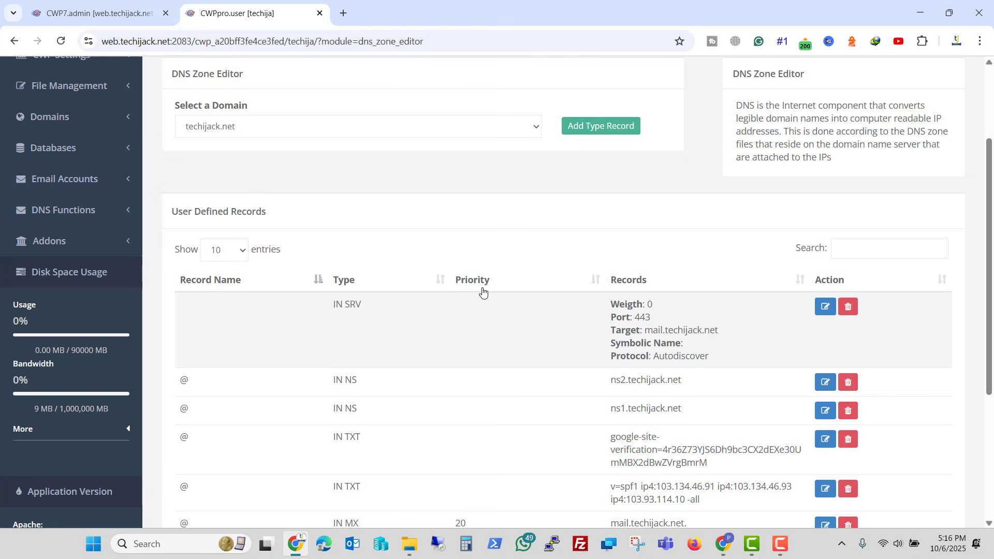
- Verify techijack.net ownership through the TXT record in Zoho Mail
click(720, 547)
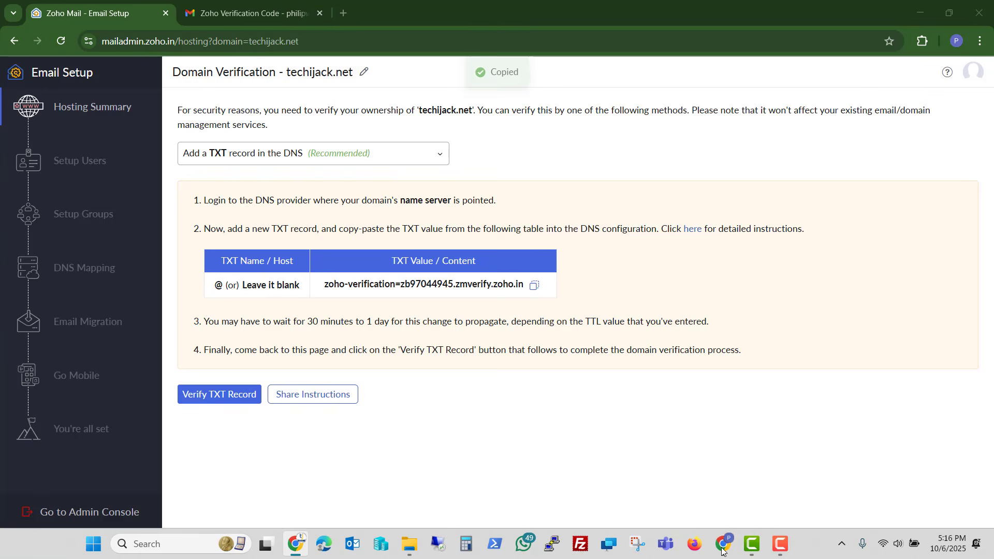
click(215, 399)
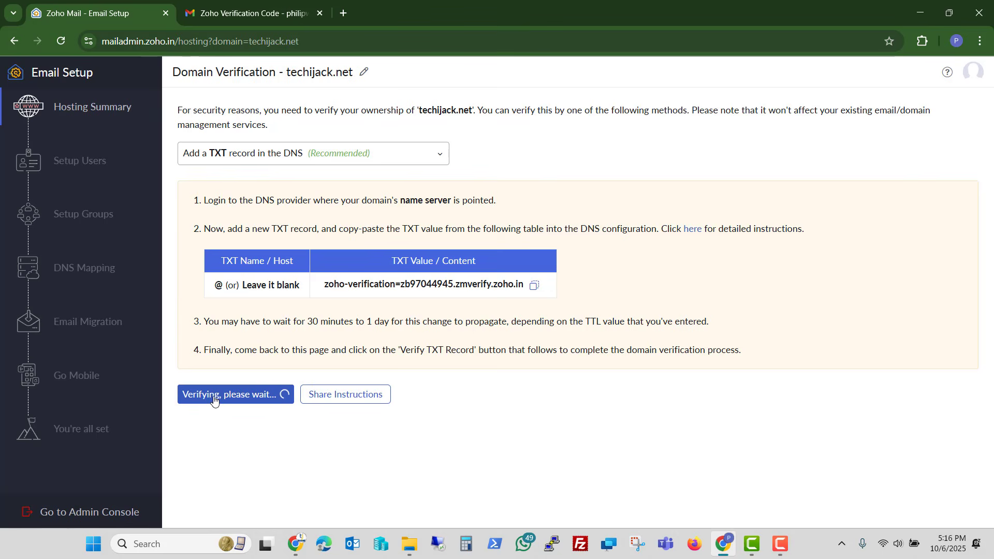
drag(447, 300, 717, 303)
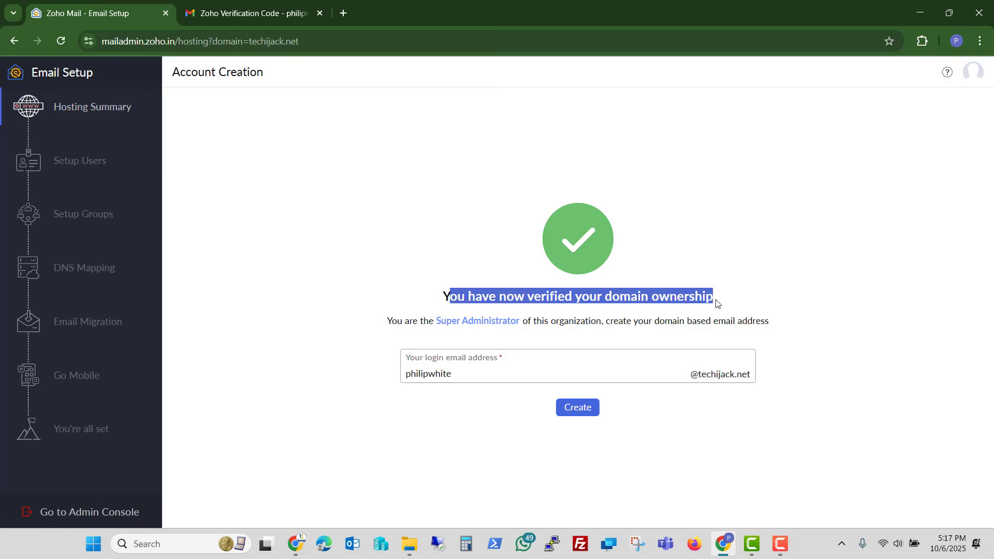
click(417, 350)
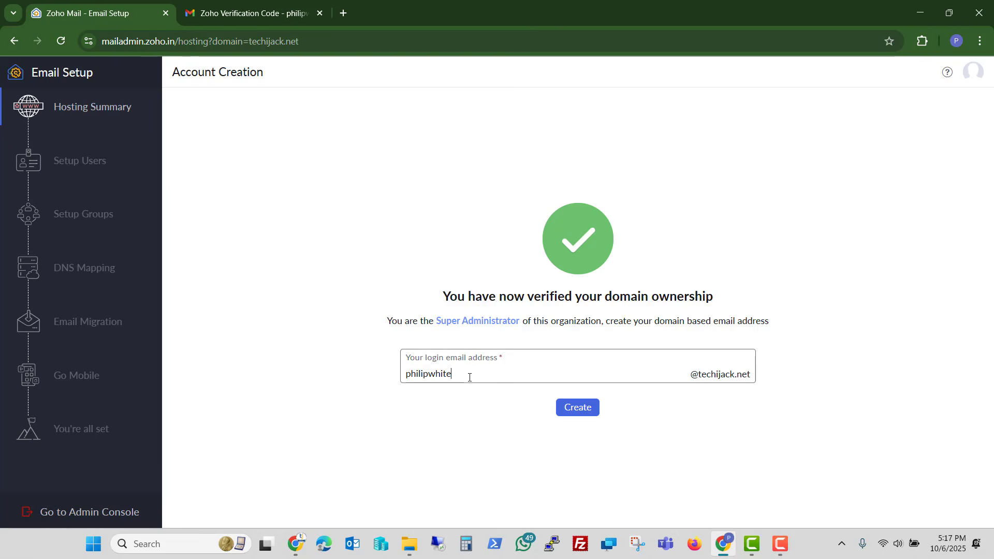
drag(469, 377, 401, 376)
text(a)
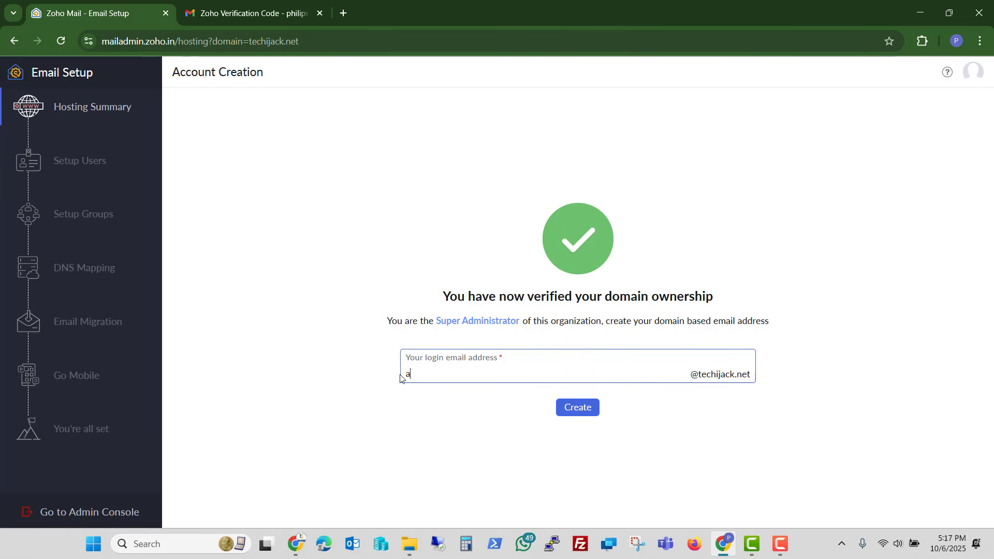
text(dmin)
click(576, 408)
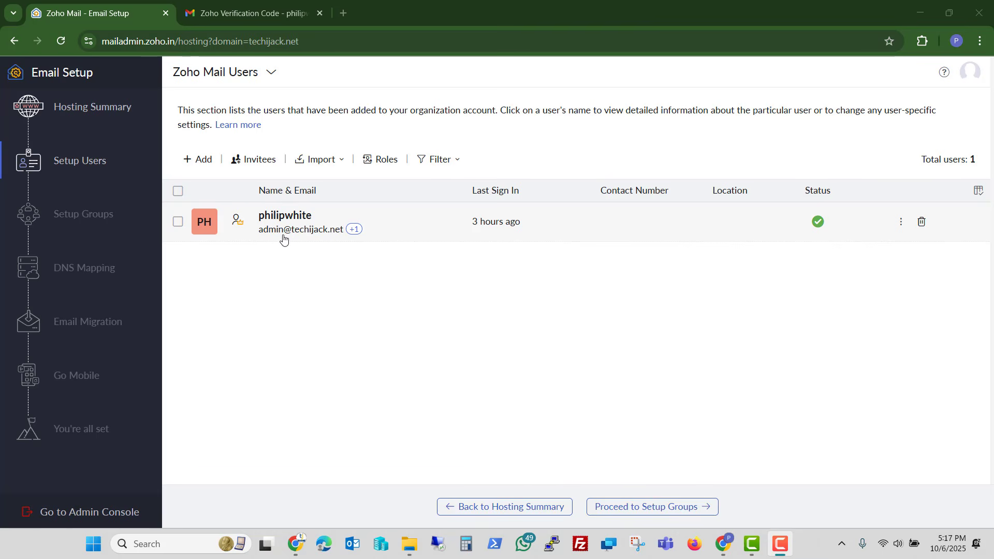
- Proceed from the users list to the Groups - Distribution List setup step
click(627, 507)
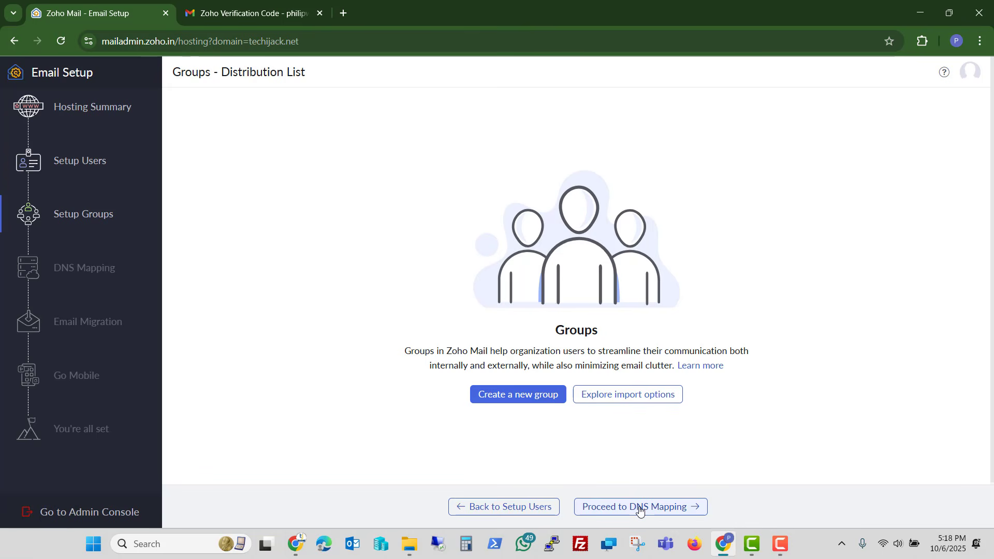
- Continue to DNS Mapping and copy the mx.zoho.in mail server value
click(640, 508)
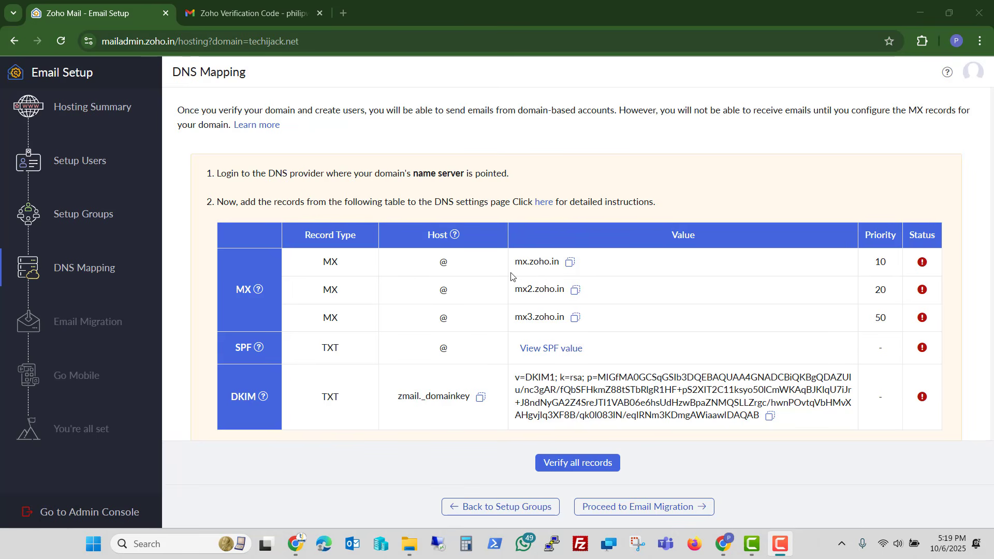
click(570, 263)
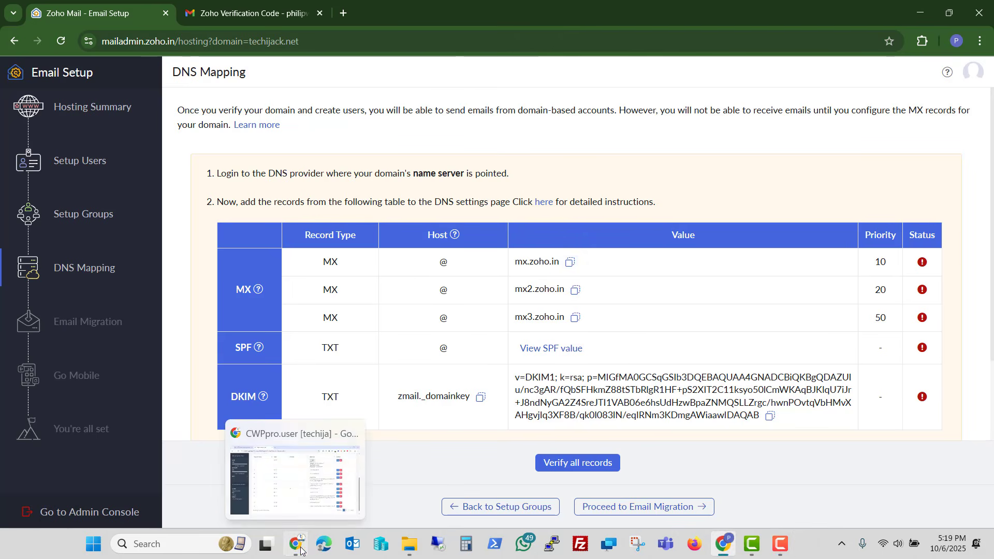
- Delete the old mail.techijack.net MX record in the DNS zone editor
click(280, 439)
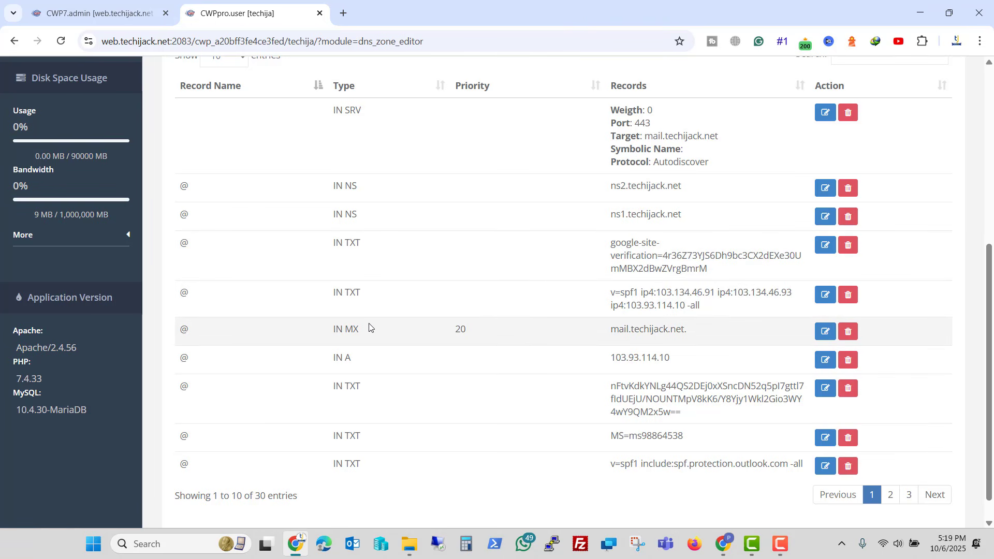
scroll(369, 326, down, 1)
scroll(369, 326, up, 3)
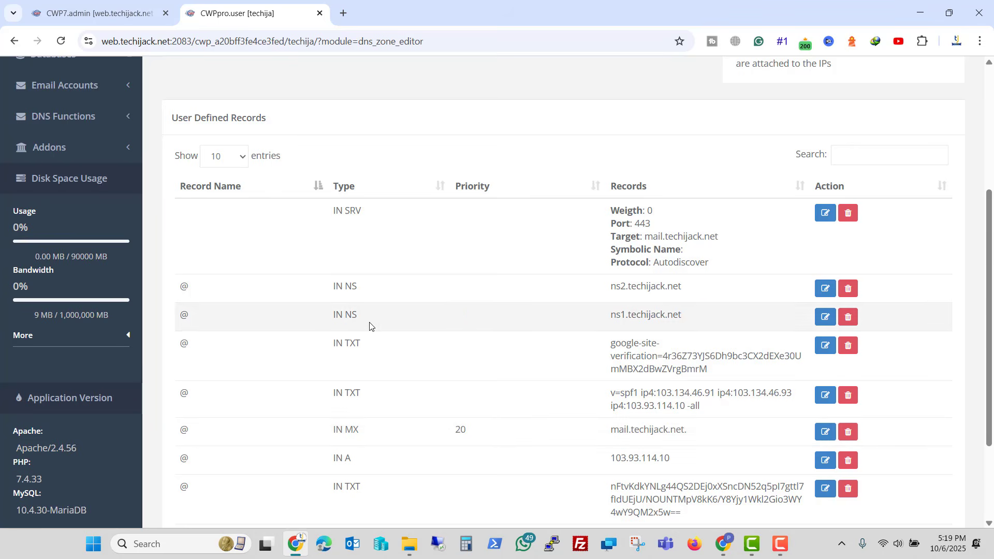
scroll(600, 365, down, 1)
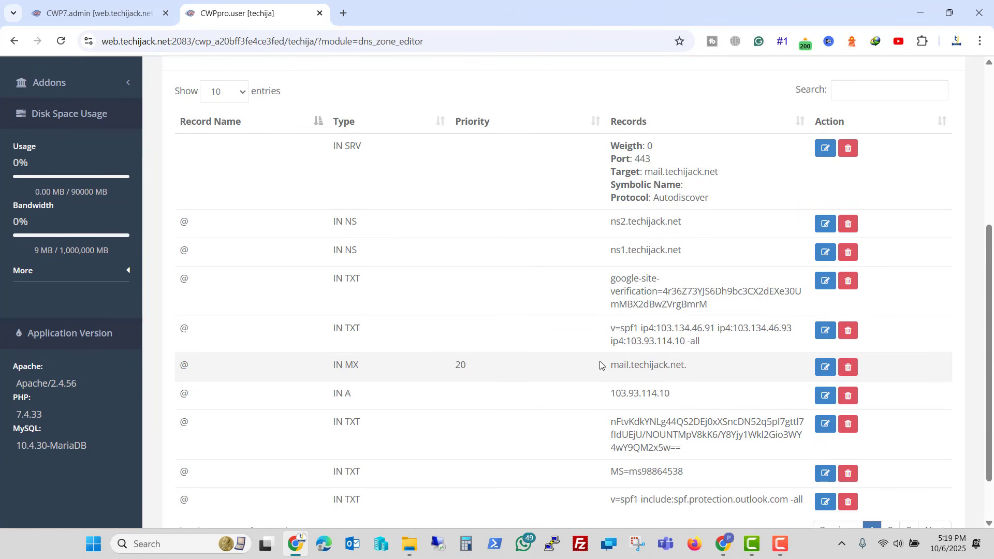
click(847, 367)
click(607, 181)
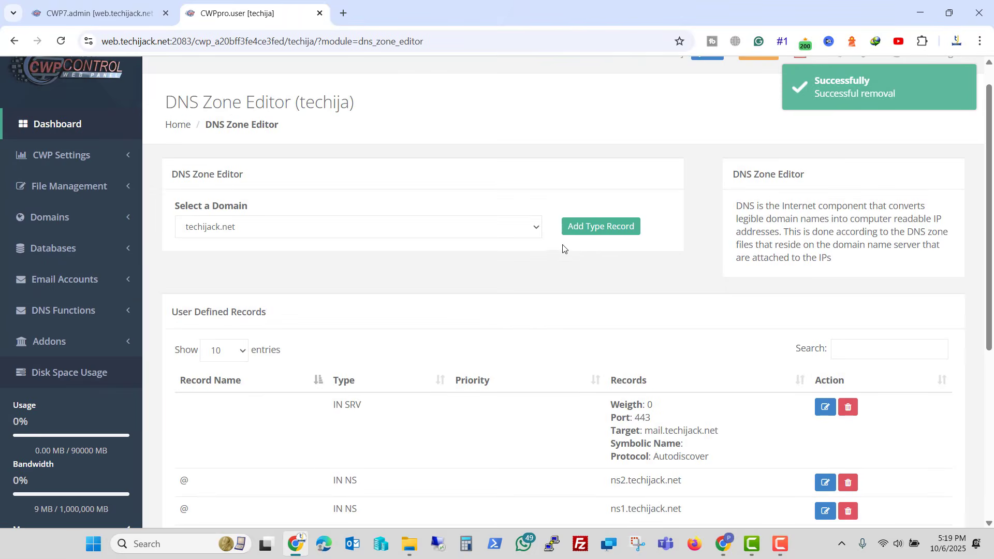
- Add an MX record @ pointing to mx.zoho.in with priority 10
click(567, 231)
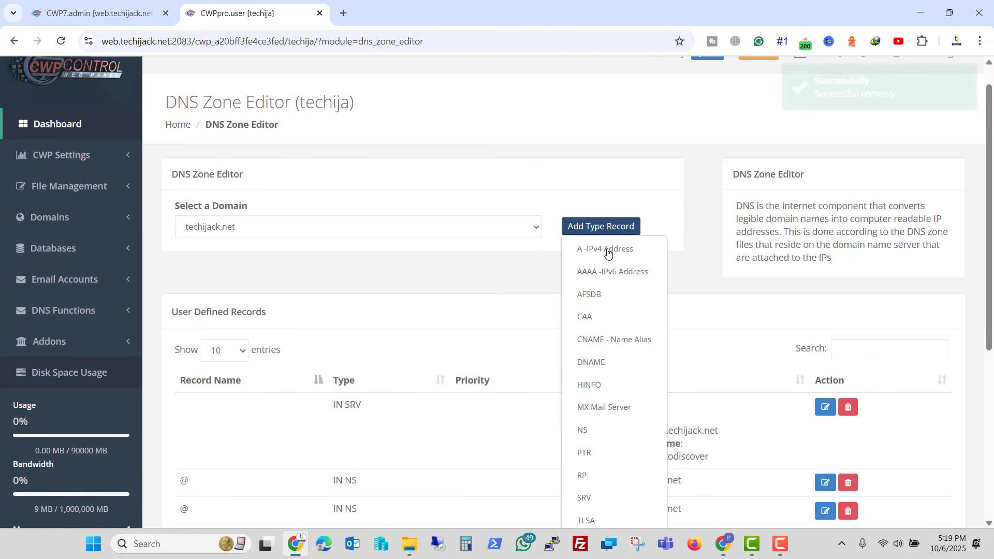
click(595, 409)
click(376, 354)
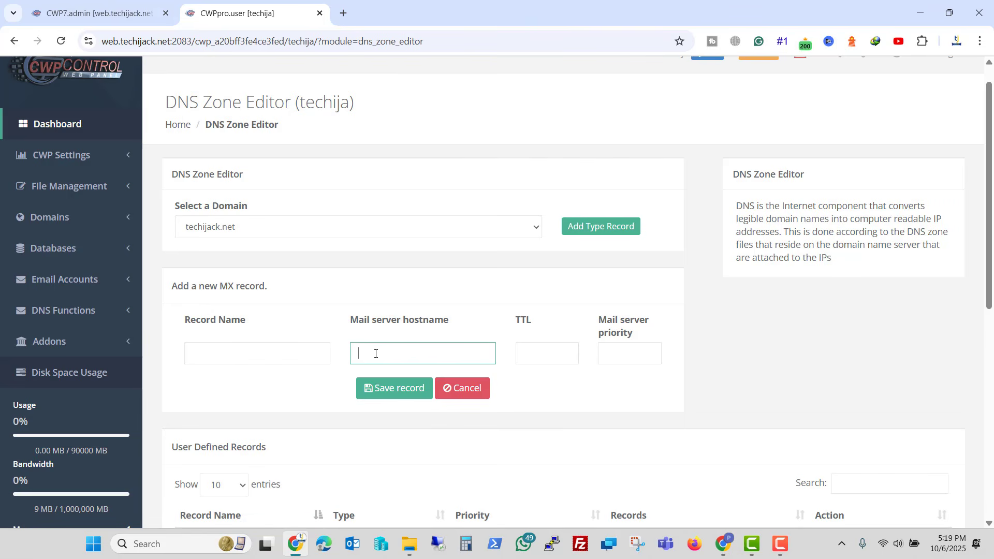
key(ctrl+v)
click(276, 347)
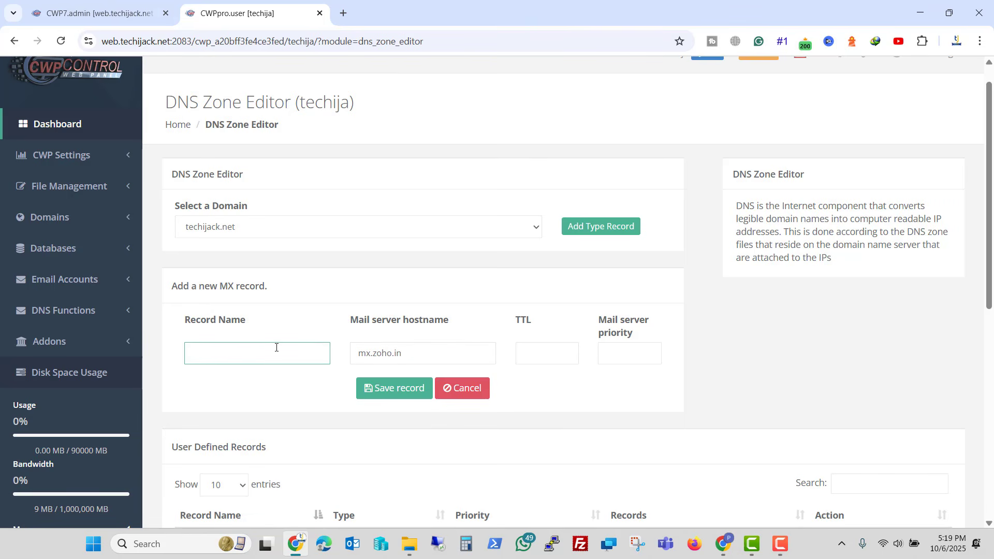
text(@)
click(729, 547)
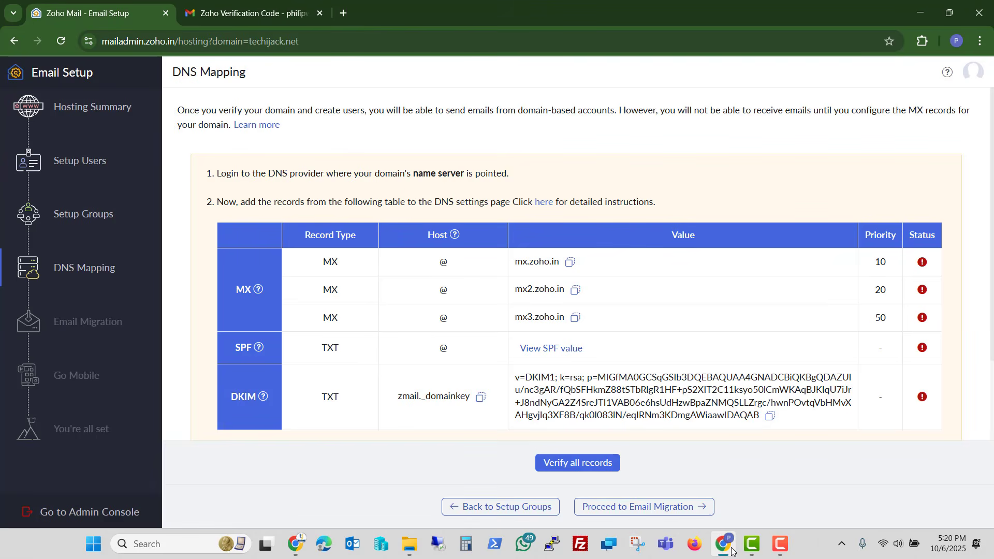
click(731, 549)
click(632, 353)
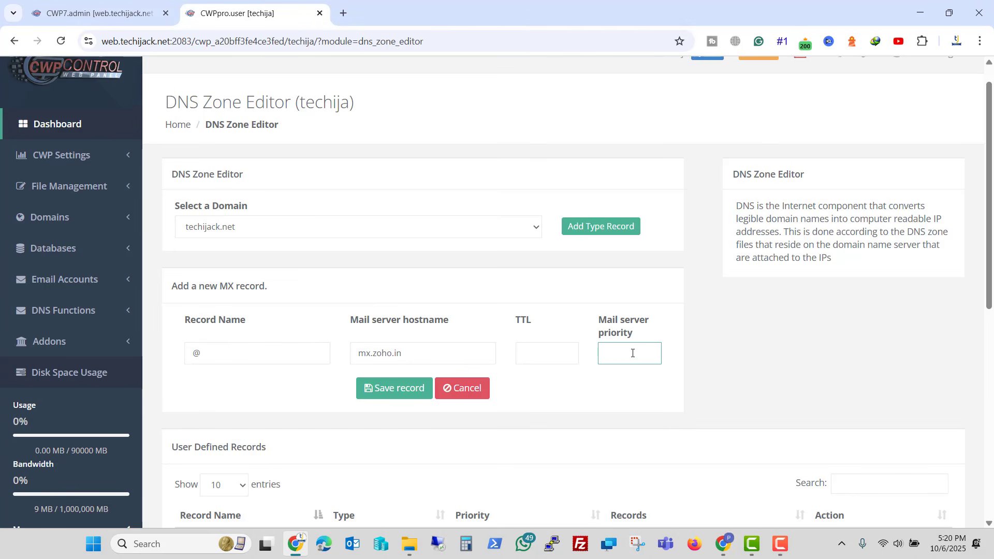
click(391, 391)
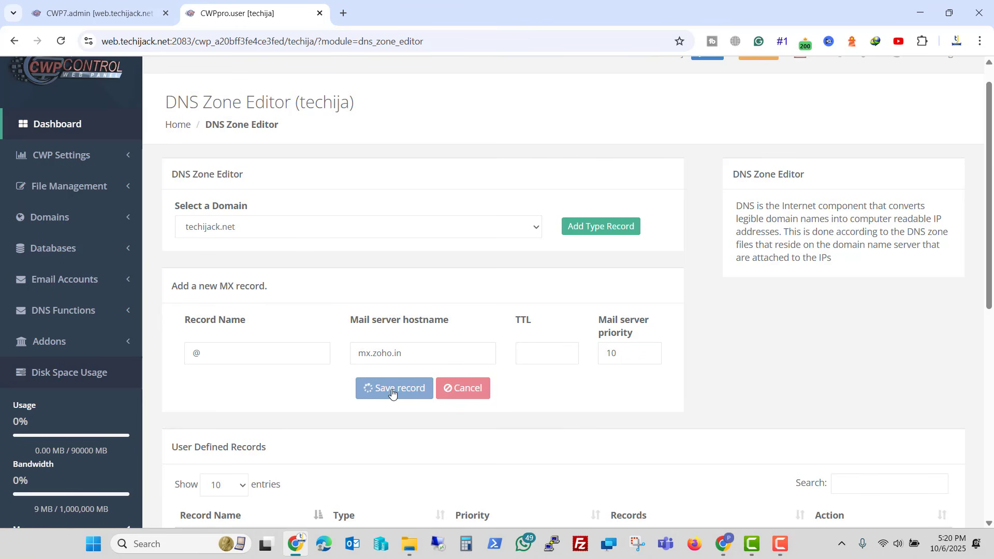
- Copy the mx2.zoho.in value and review the three Zoho MX records in the zone
click(726, 544)
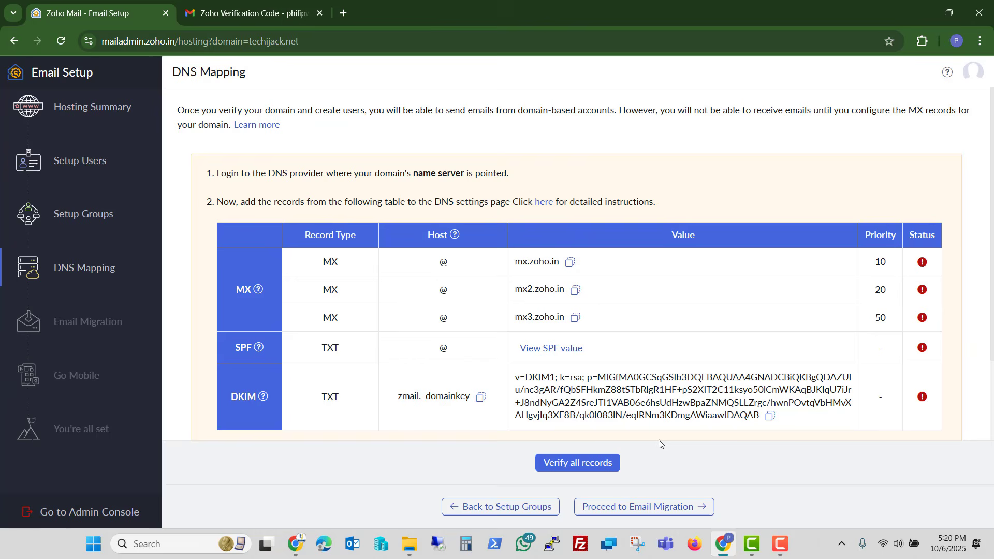
click(575, 290)
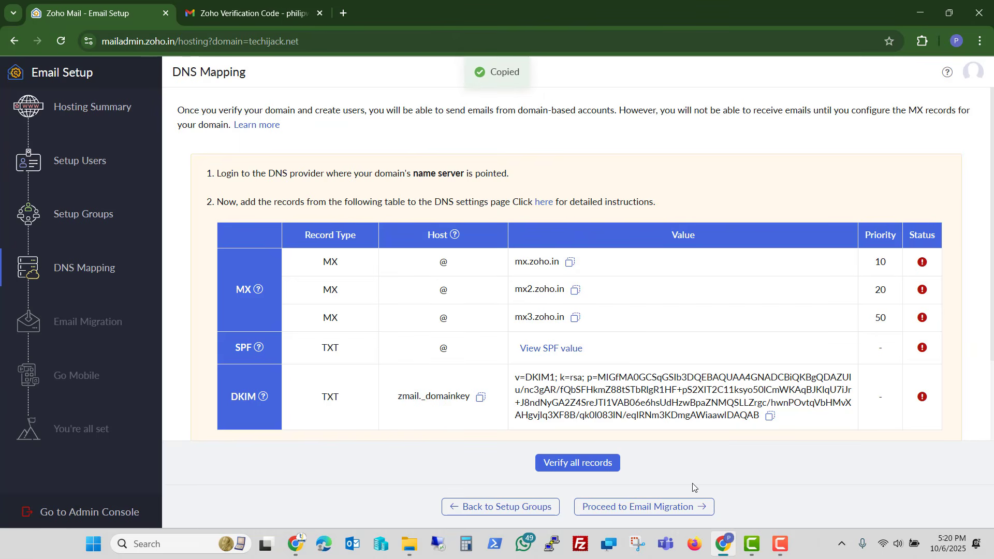
click(725, 549)
scroll(371, 239, down, 4)
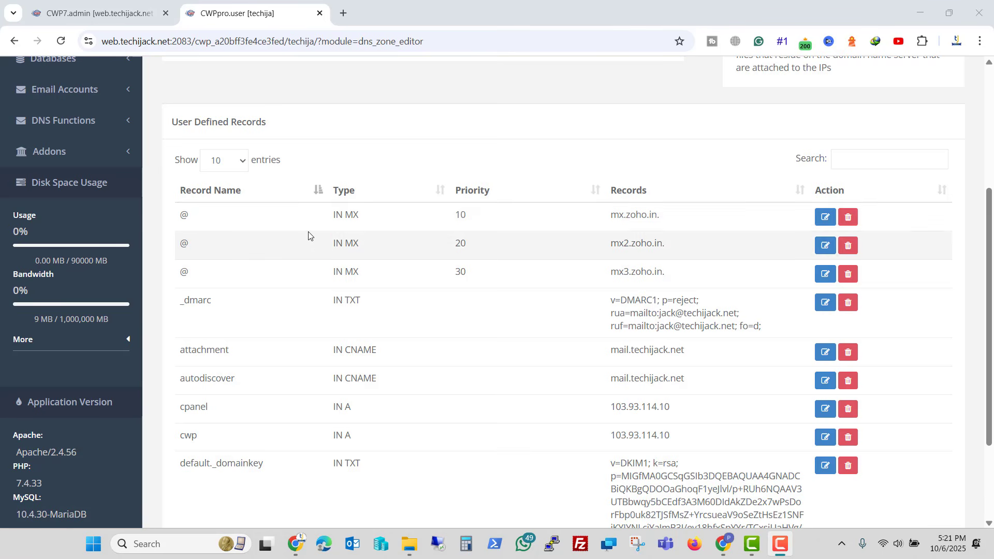
drag(319, 214, 698, 269)
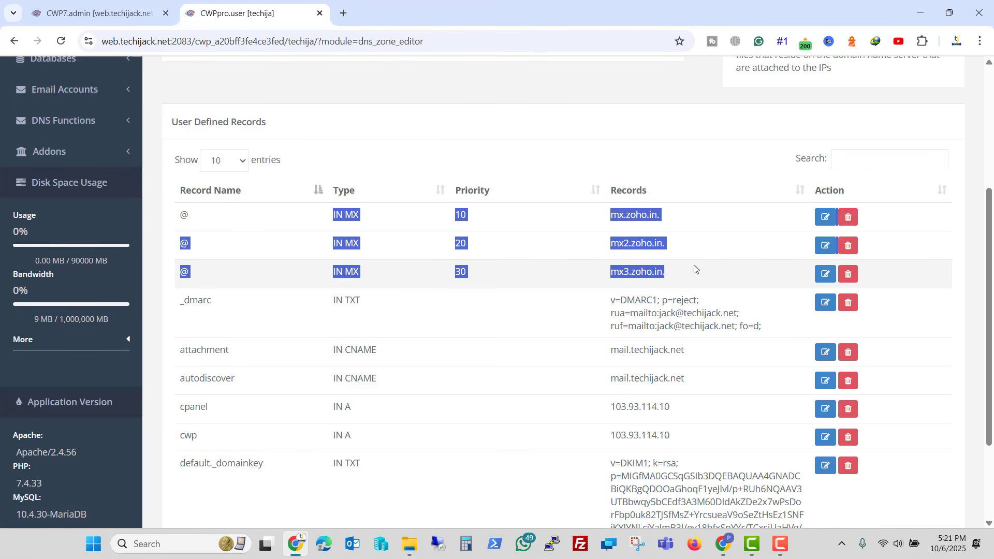
key(alt+Tab)
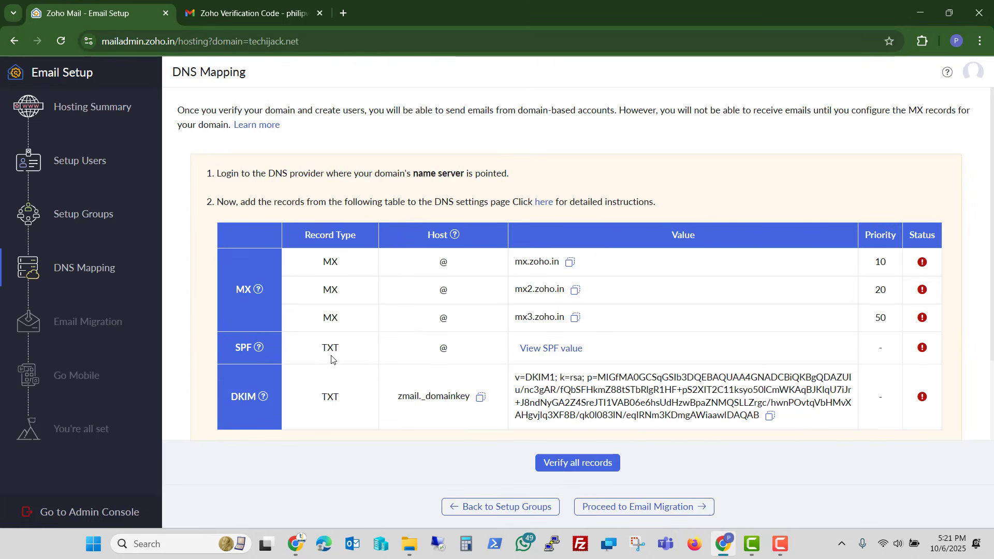
- Copy Zoho's merged SPF value including zoho.in and spf.protection.outlook.com, and dismiss the notice
click(528, 348)
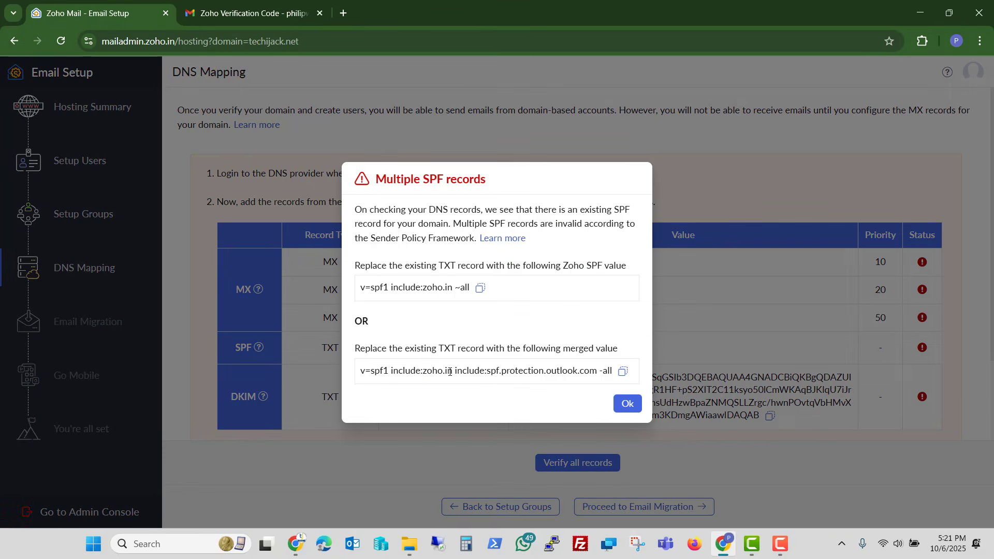
click(623, 371)
click(627, 404)
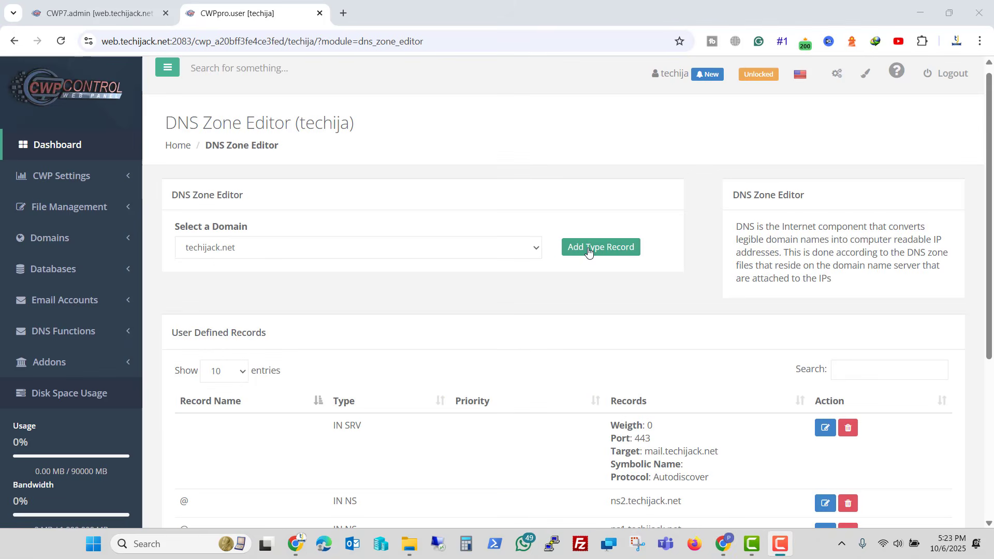
- Add and save an @ TXT record holding Zoho's SPF value for techijack.net
click(588, 252)
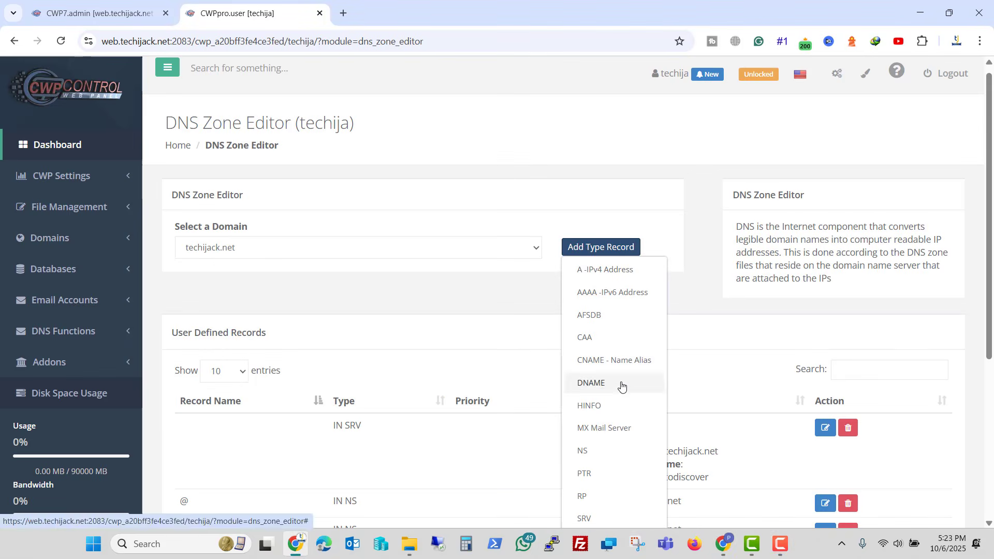
scroll(592, 383, down, 3)
click(591, 371)
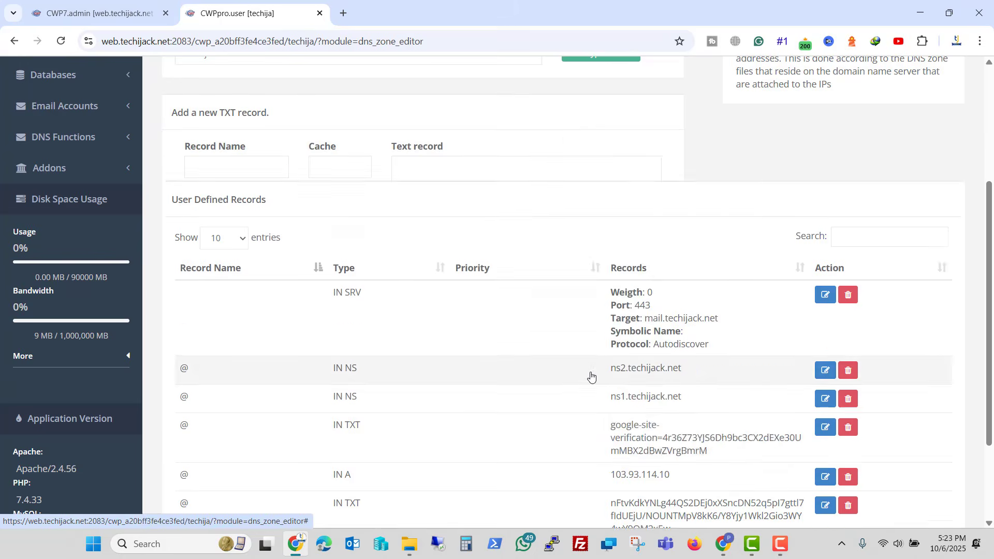
scroll(441, 328, up, 2)
click(442, 328)
key(ctrl+v)
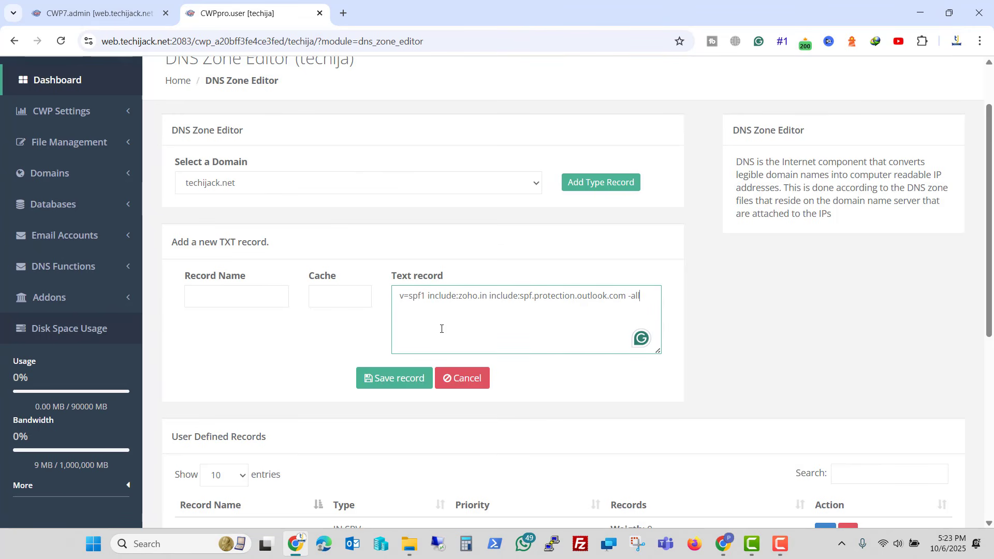
click(253, 292)
text(@)
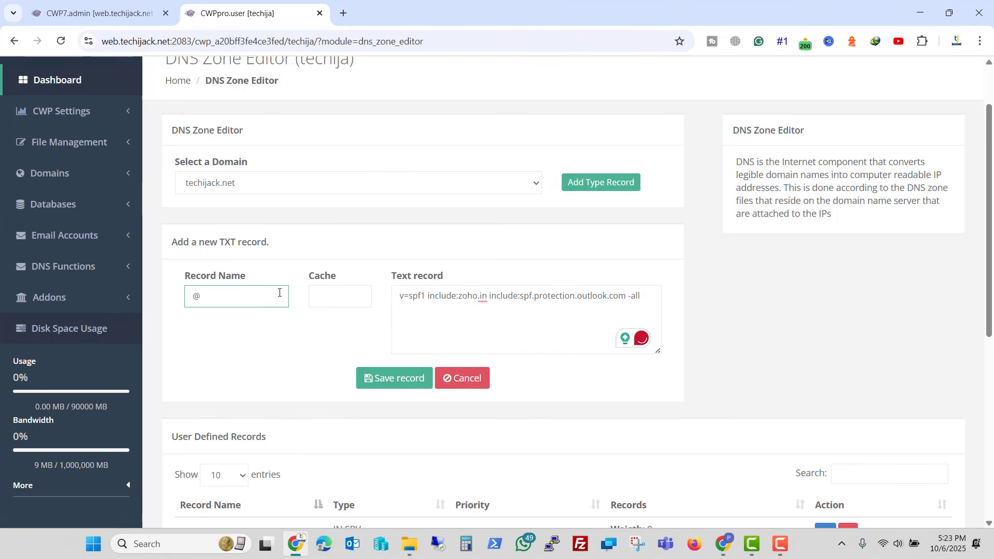
click(381, 388)
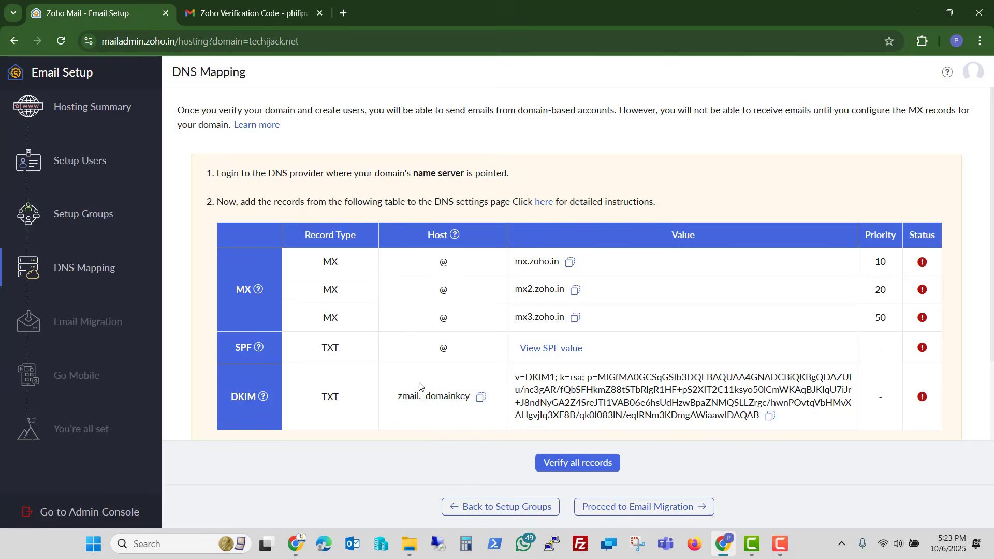
click(722, 543)
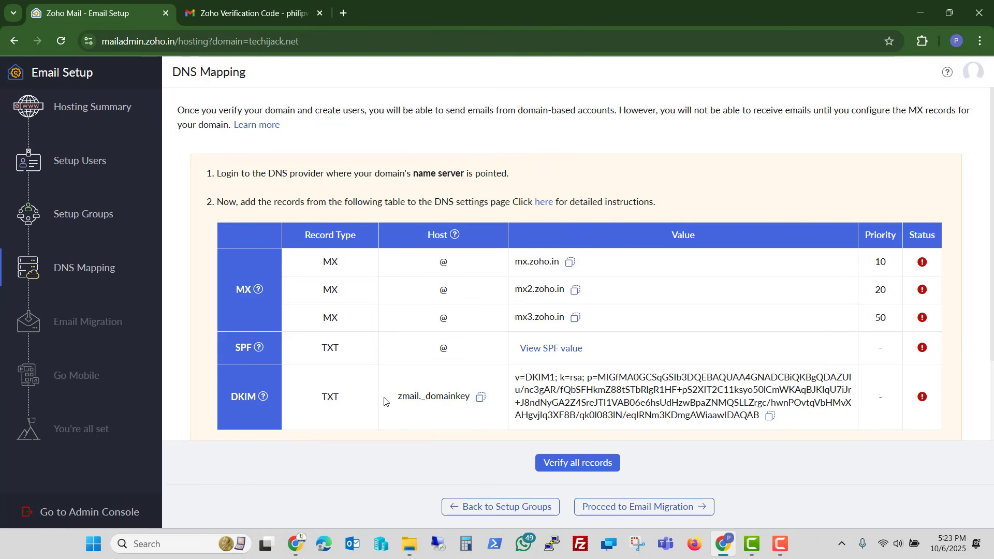
- Copy Zoho's DKIM value and delete the old default._domainkey record in CWP
click(770, 416)
click(722, 541)
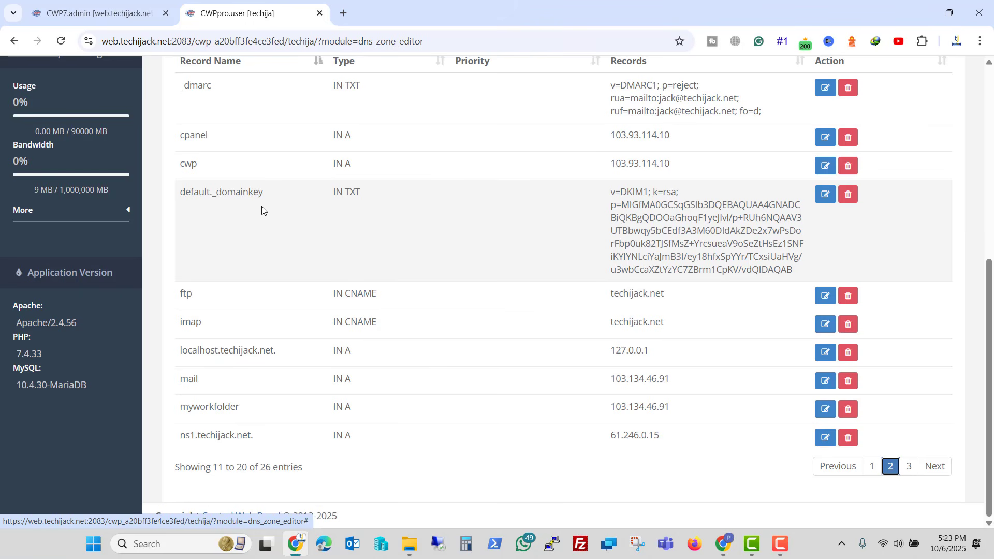
click(847, 195)
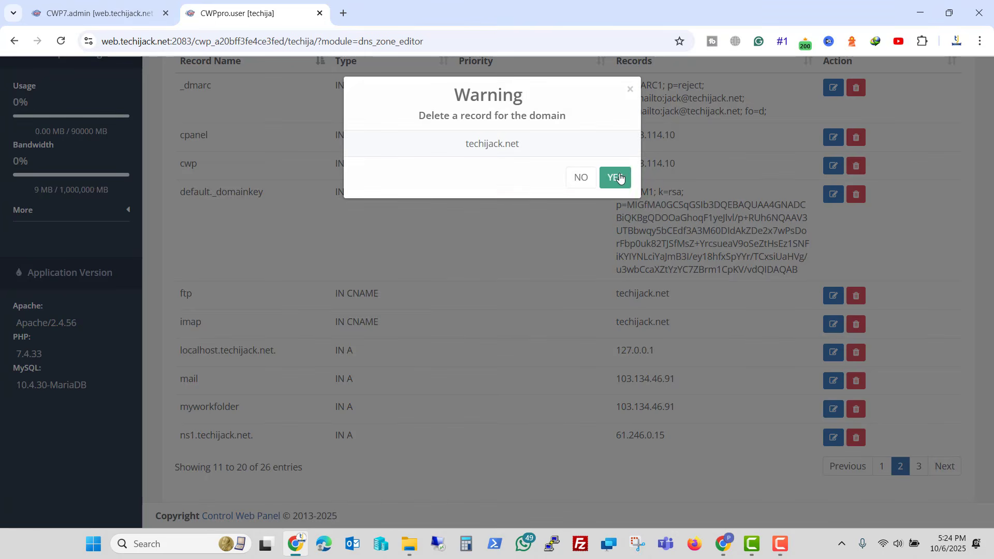
click(616, 175)
- Add and save a zmail._domainkey TXT record containing Zoho's DKIM key
scroll(595, 156, up, 3)
click(598, 139)
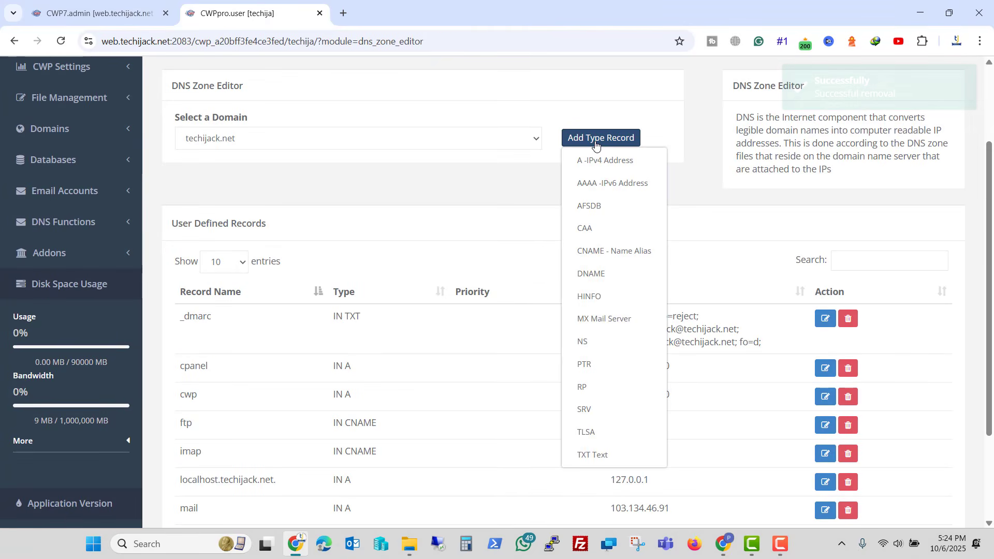
click(593, 455)
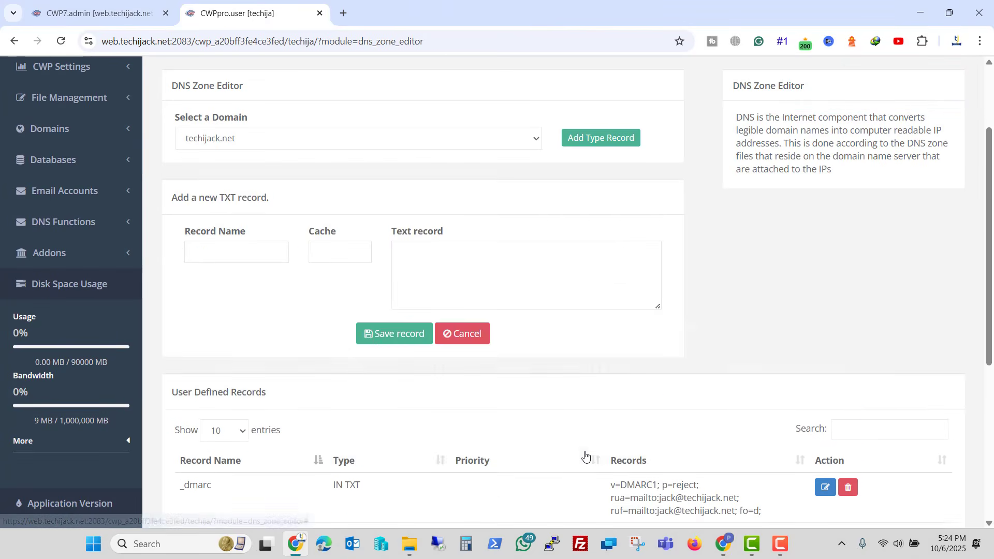
click(448, 268)
key(ctrl+v)
key(alt+Tab)
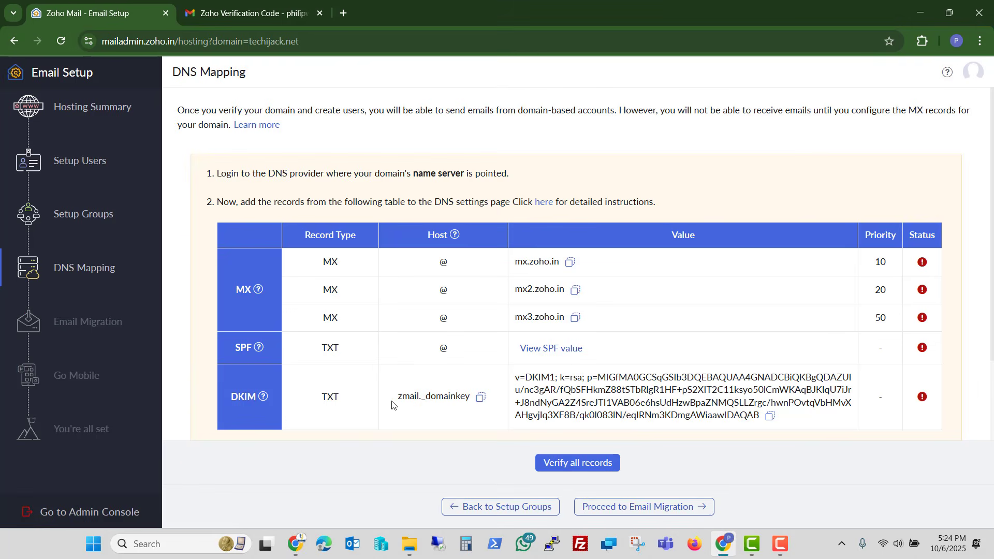
click(479, 398)
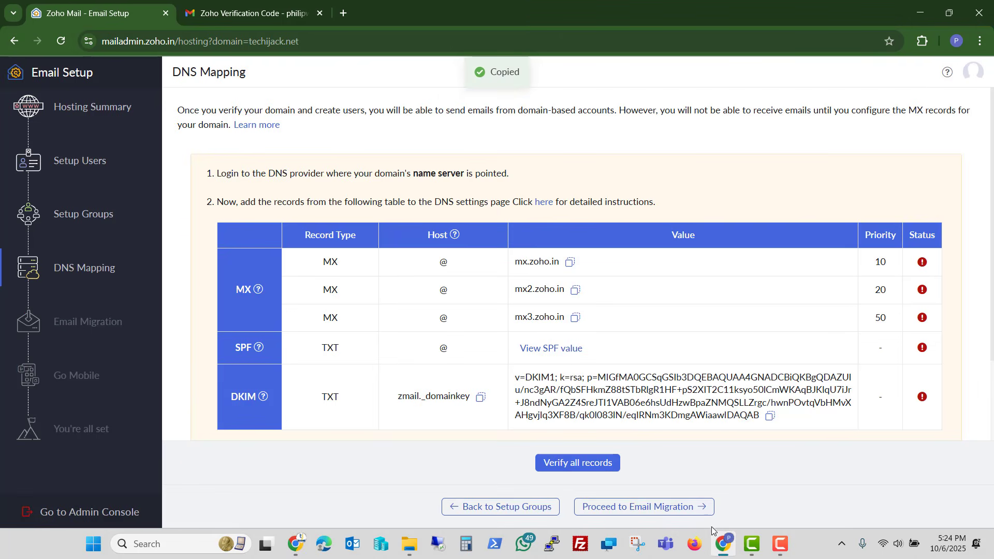
mouse_move(723, 554)
key(alt+Tab)
click(246, 255)
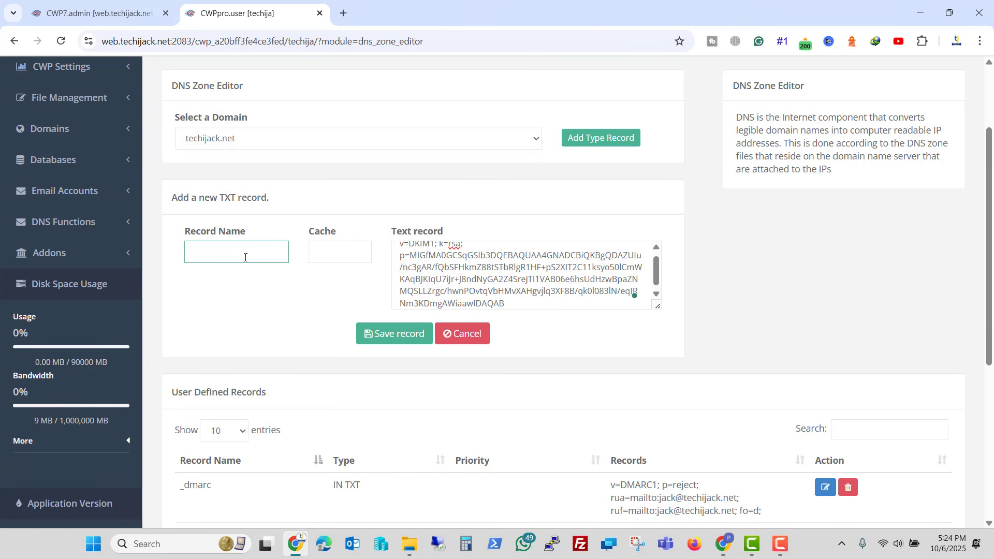
key(ctrl+v)
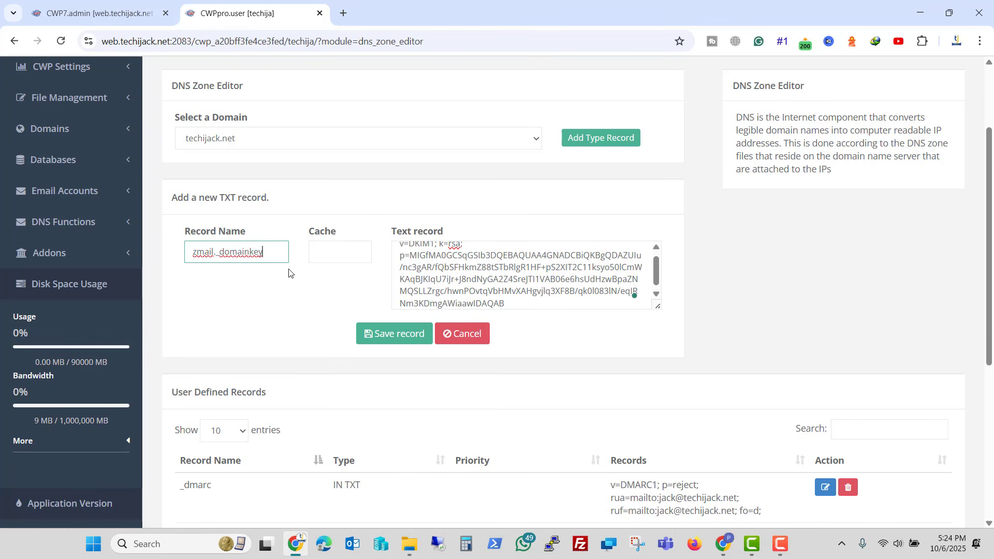
click(391, 335)
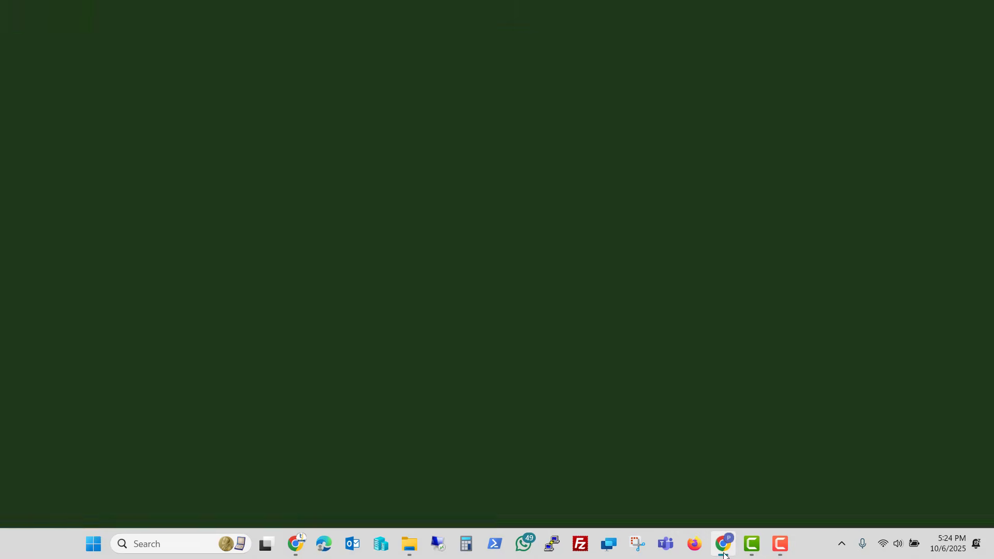
- Verify all techijack.net DNS records, then skip Email Migration to reach setup completion
scroll(570, 395, down, 1)
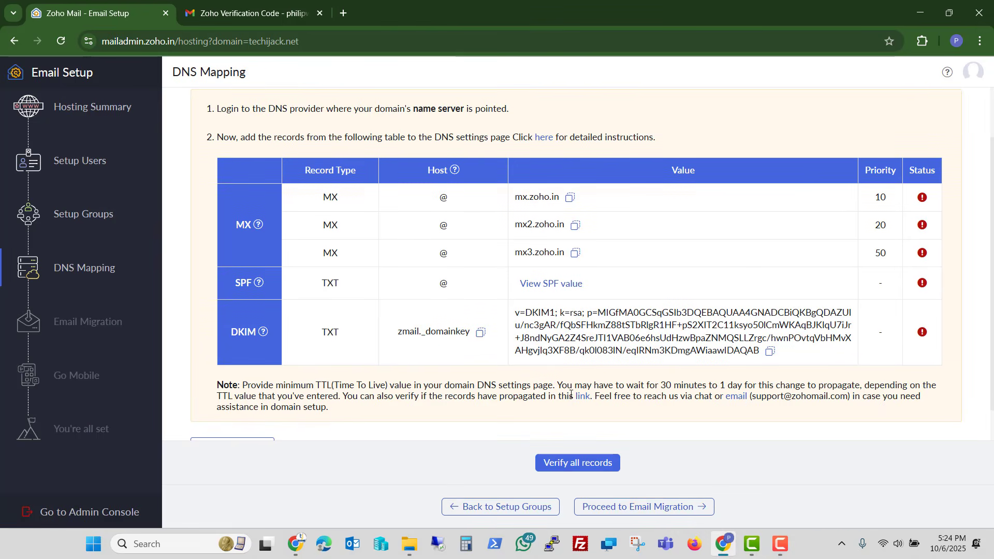
scroll(571, 394, down, 1)
click(573, 468)
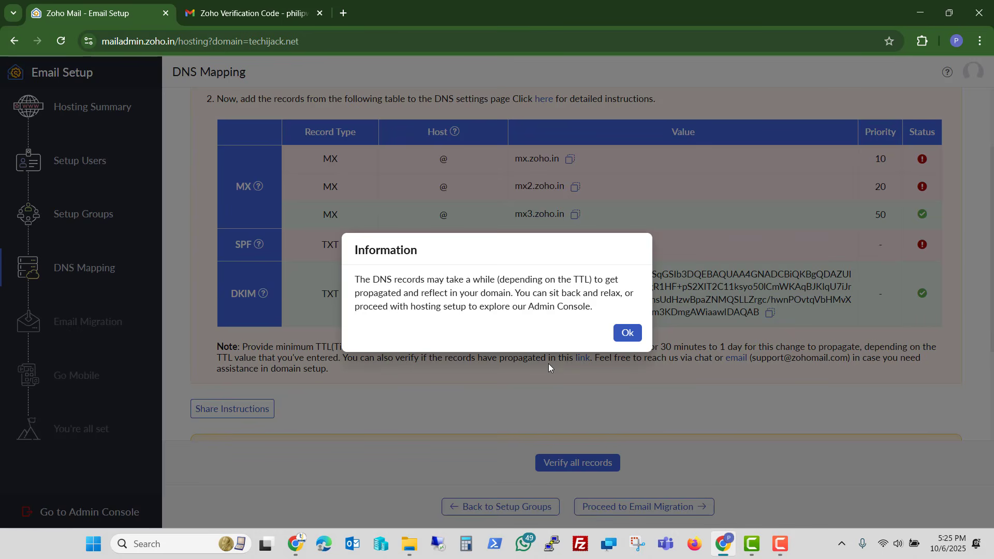
click(630, 334)
scroll(712, 343, up, 5)
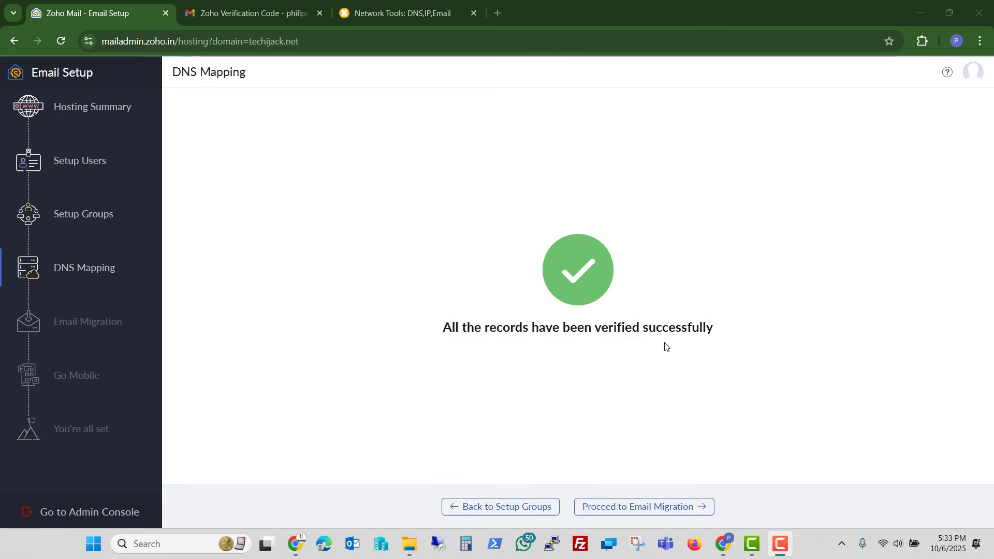
click(637, 507)
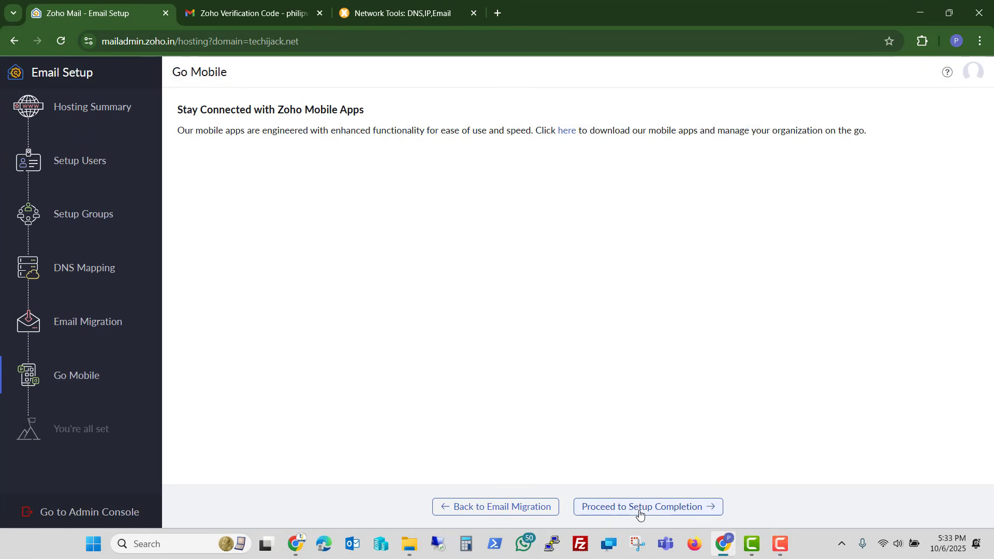
click(640, 512)
- Enter the Admin Console and review Organization, Domains (techijack.net Completed) and the Users list
drag(481, 151, 678, 152)
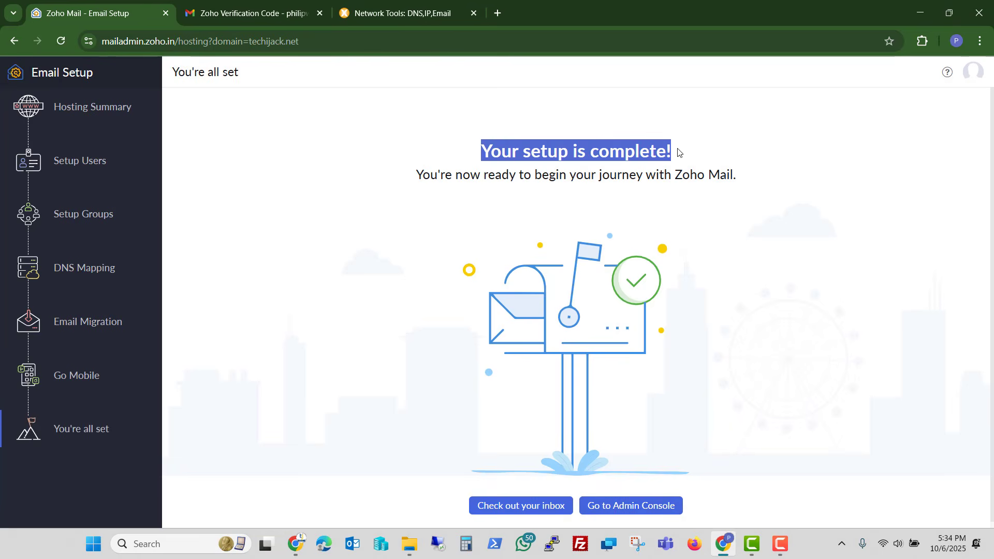
click(615, 508)
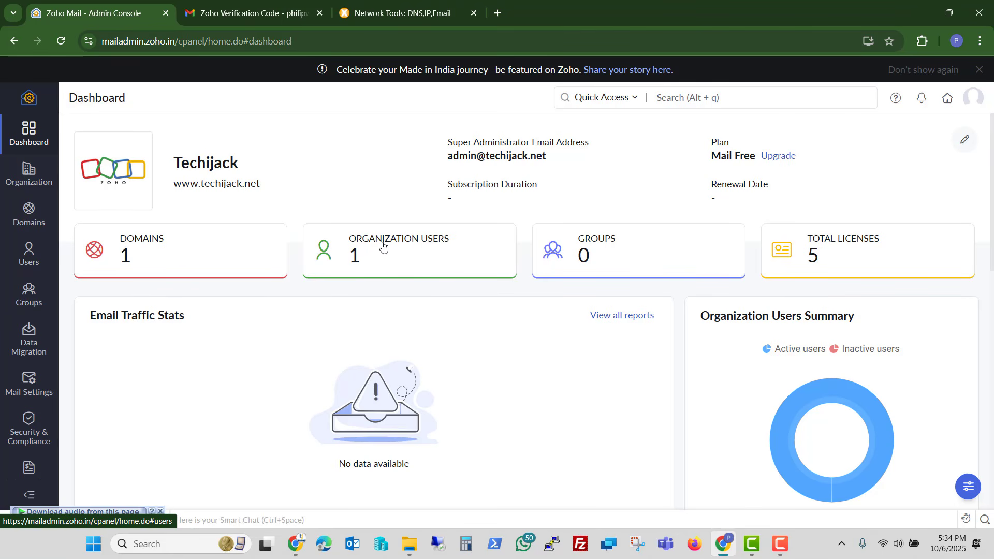
click(28, 179)
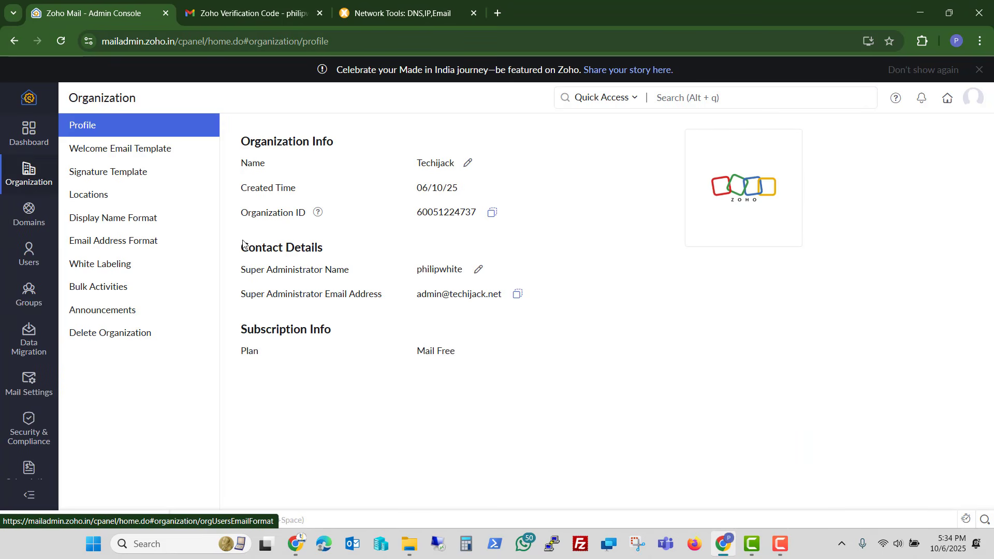
click(29, 216)
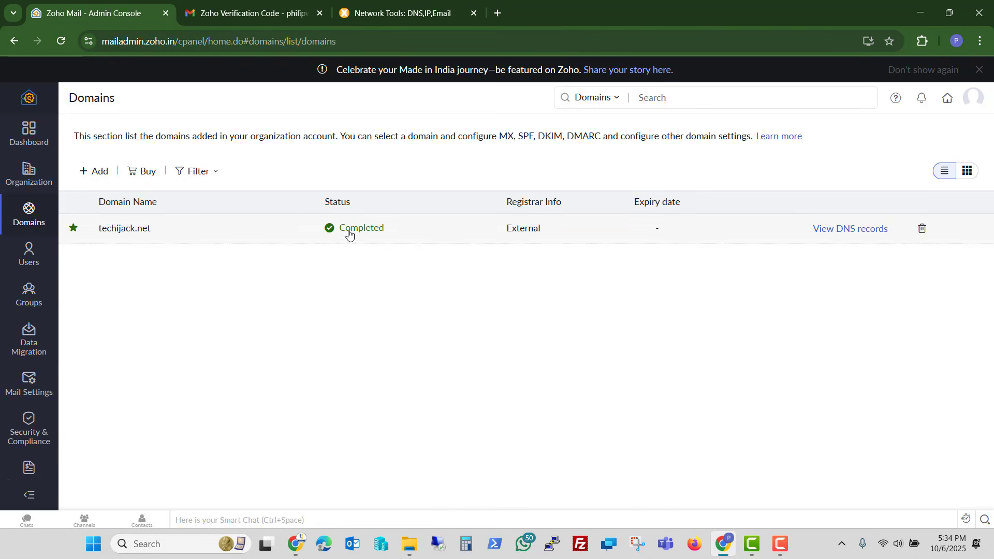
click(23, 265)
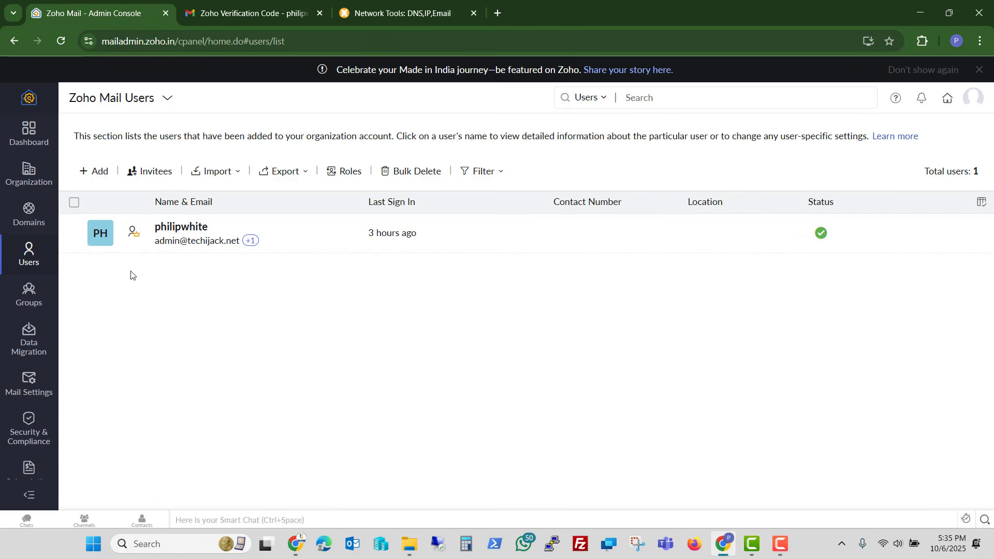
- Create the Info user with a pasted password and return to the Users list
click(98, 172)
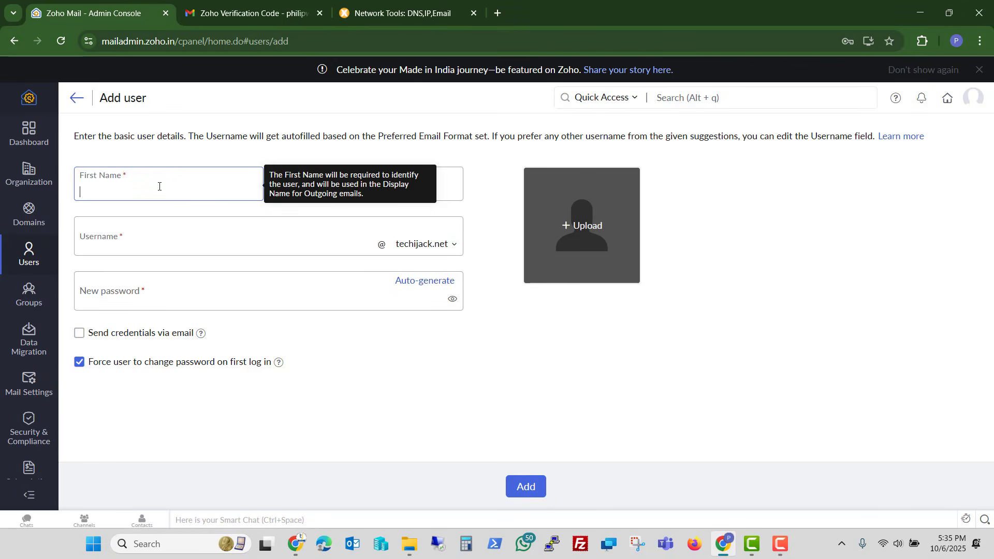
key(Tab)
key(Tab)
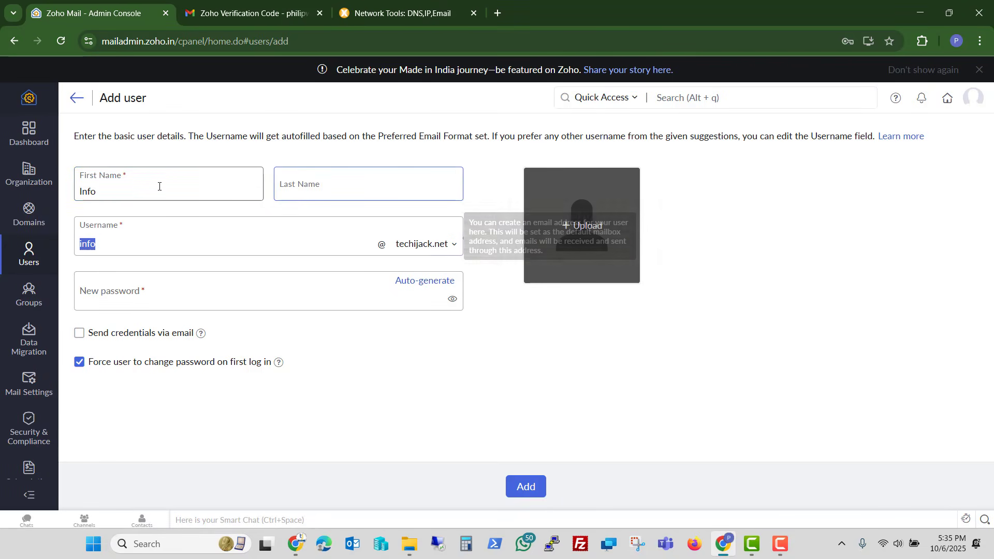
key(Tab)
key(ctrl+v)
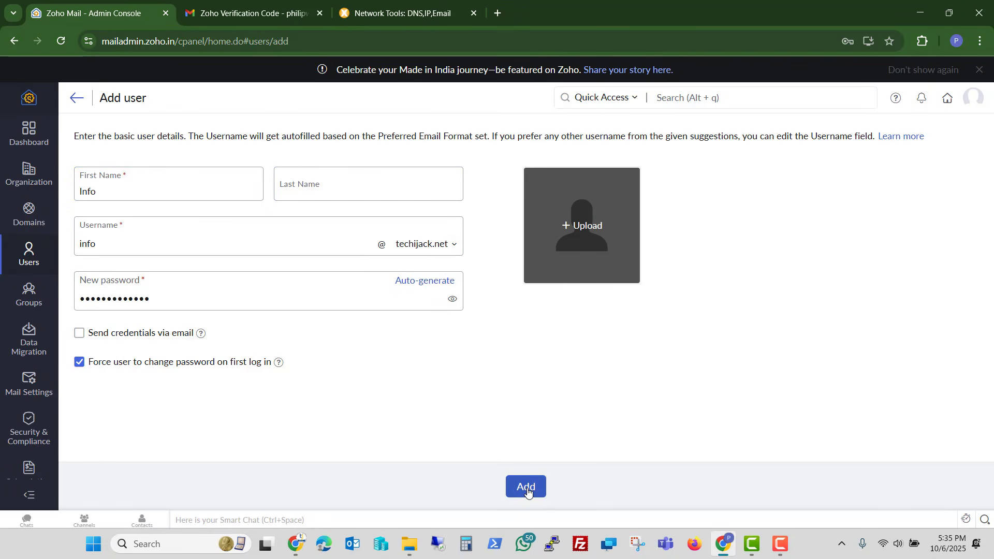
click(526, 486)
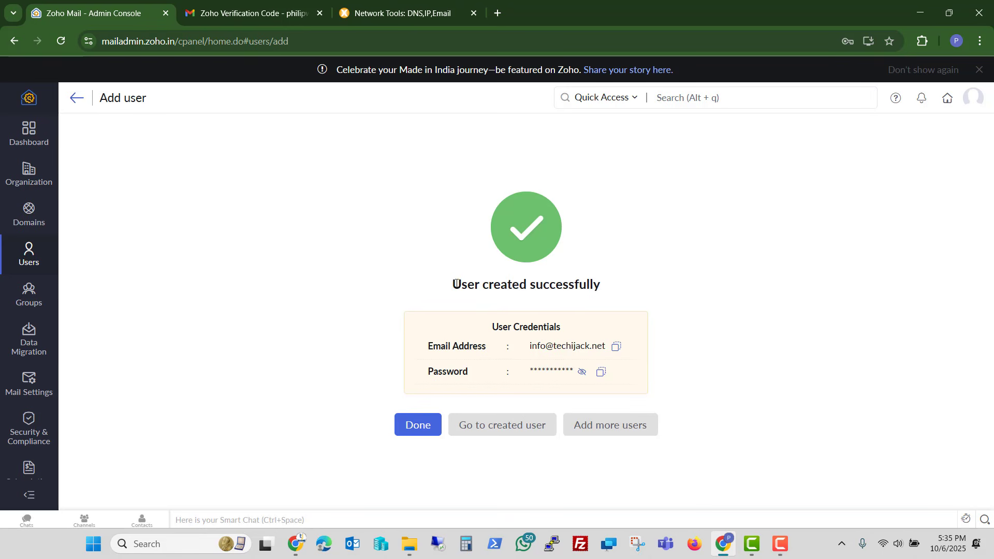
drag(456, 284, 607, 285)
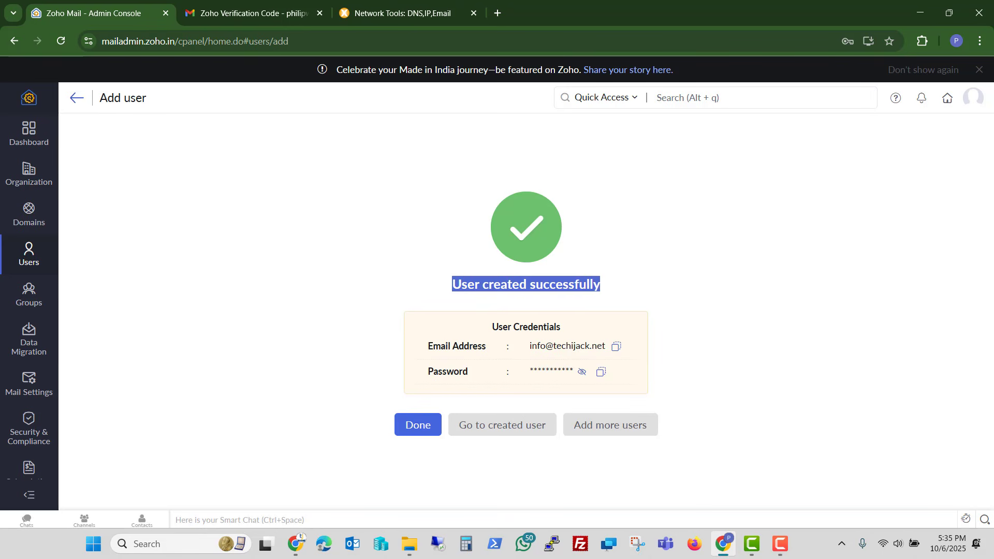
click(420, 427)
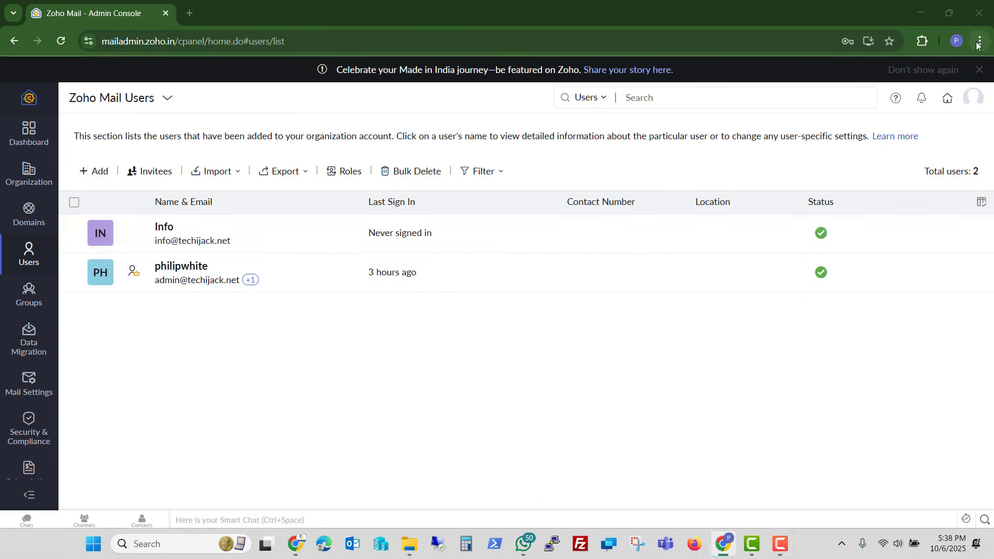
- In a new Incognito window, search 'zoho email login' and reach Zoho's sign-in page
click(979, 41)
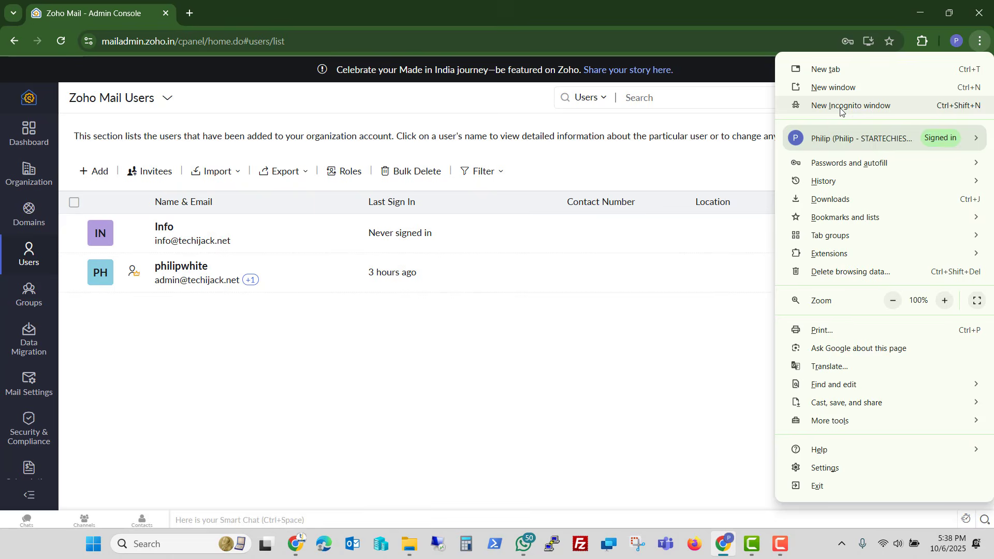
click(838, 107)
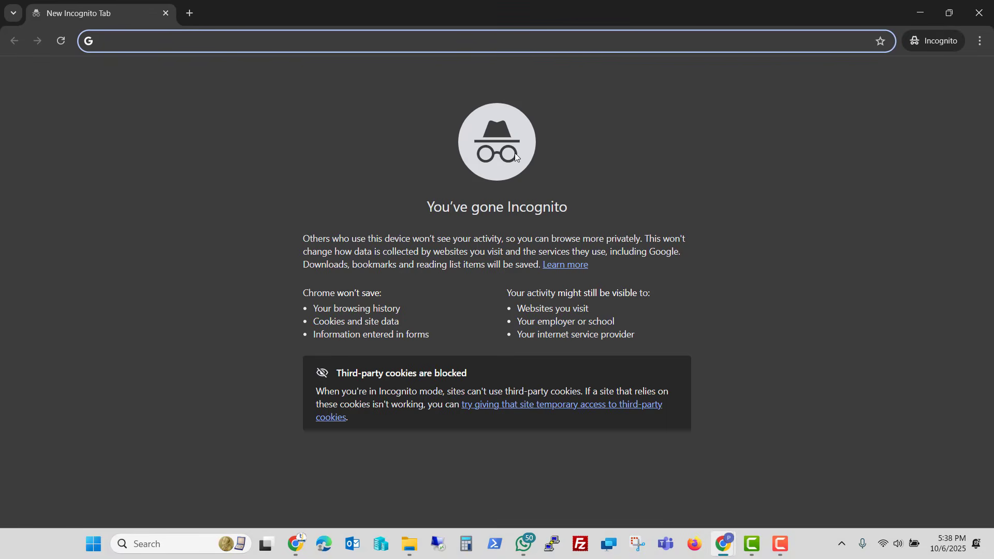
text(zoh)
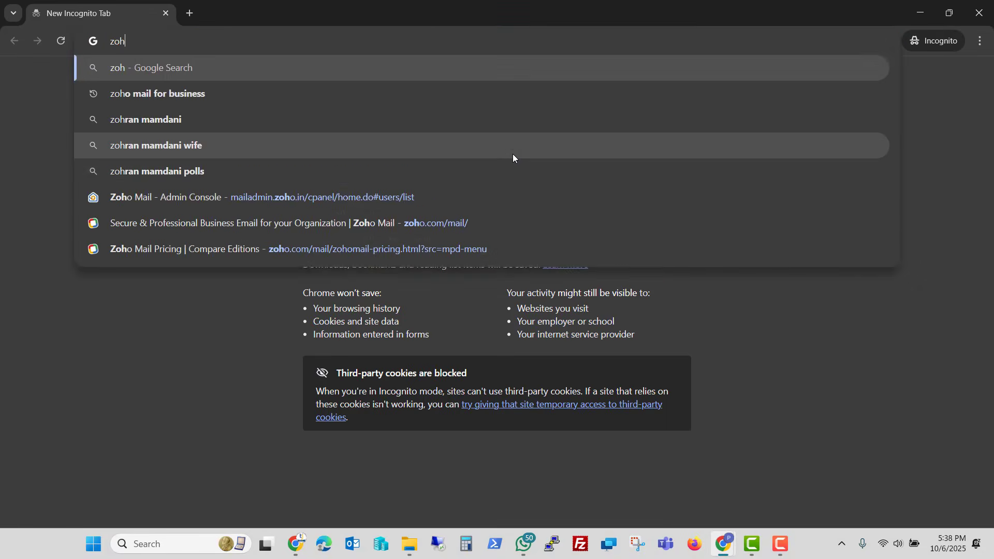
text(o email login)
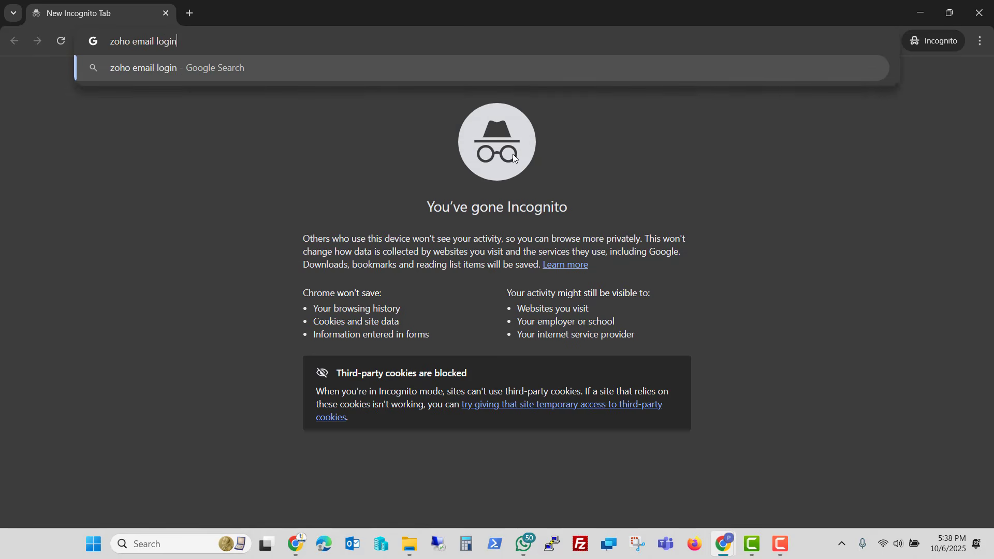
key(Return)
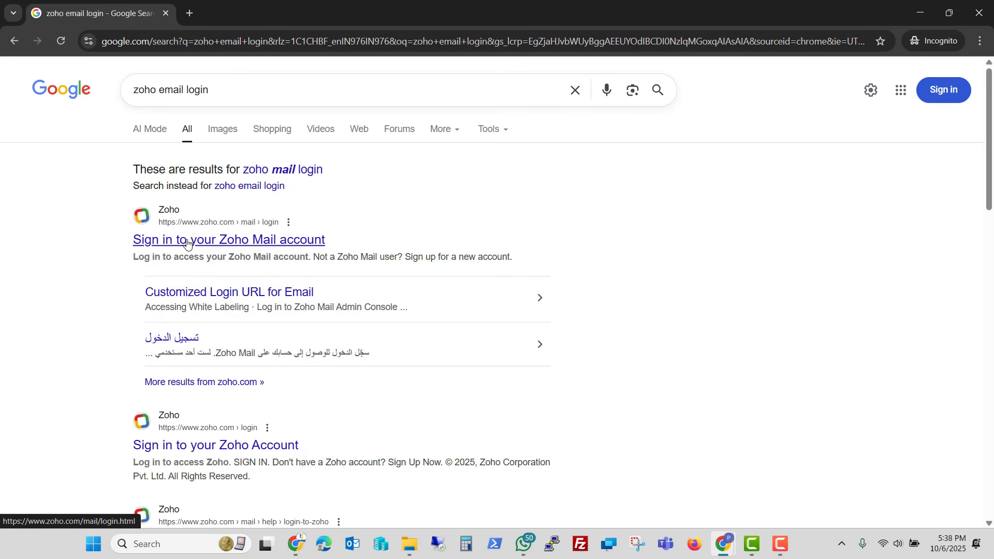
click(242, 246)
click(650, 320)
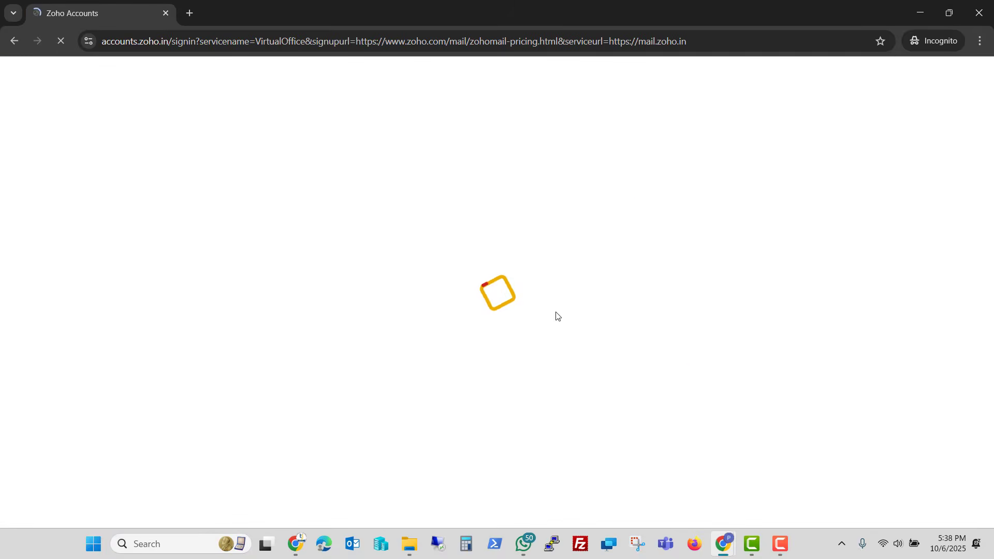
- Sign in with the Info user's address and password, choosing 'Remind in 2 weeks' for MFA
click(282, 270)
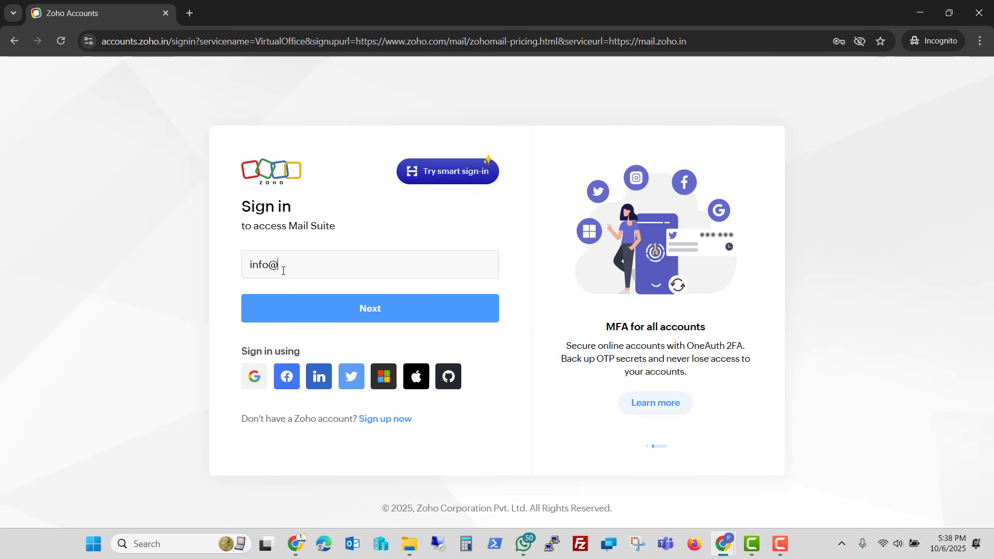
key(Return)
click(285, 304)
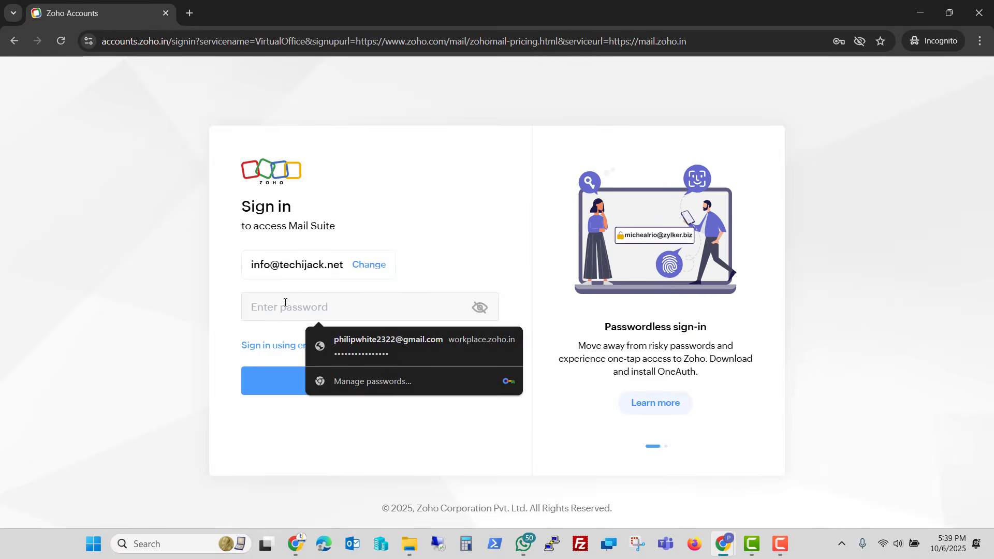
key(ctrl+v)
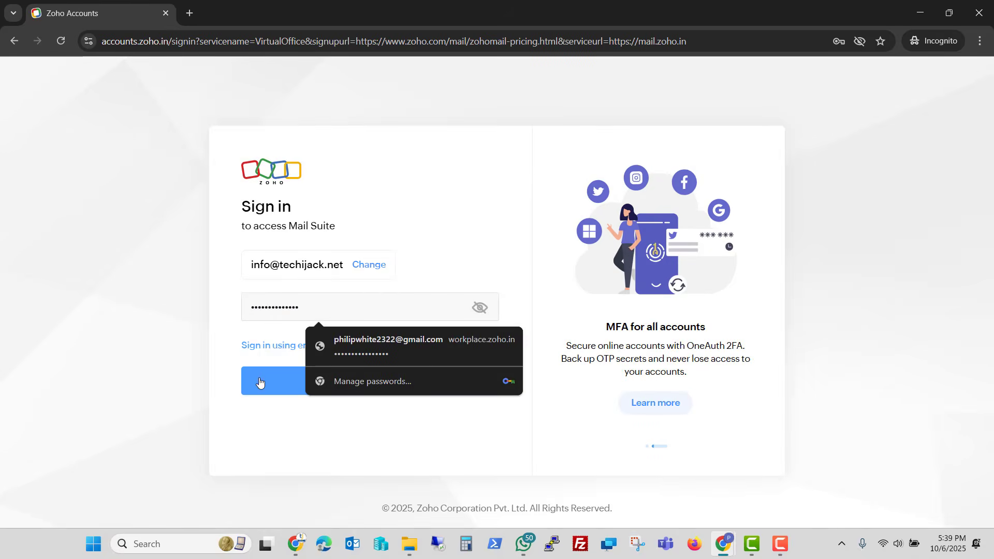
click(351, 383)
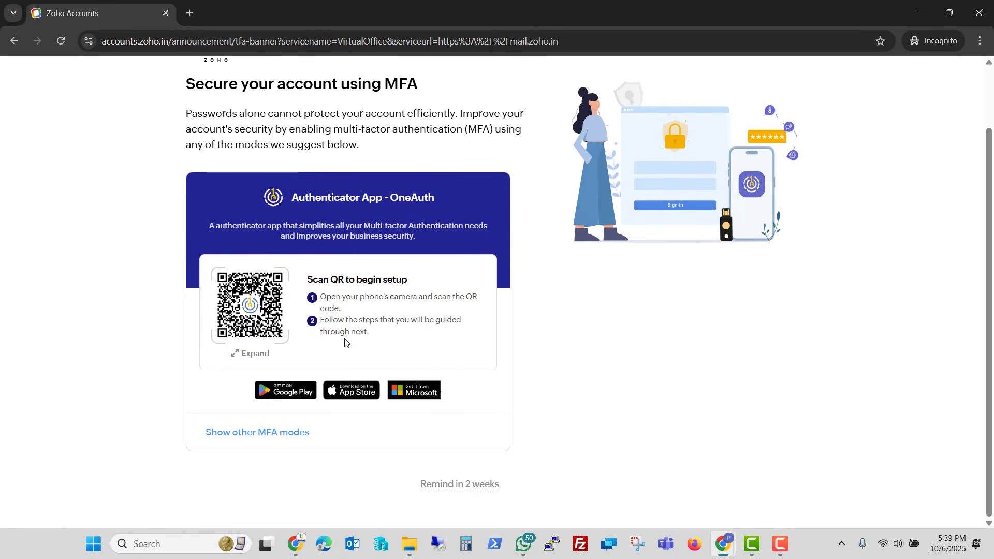
click(457, 484)
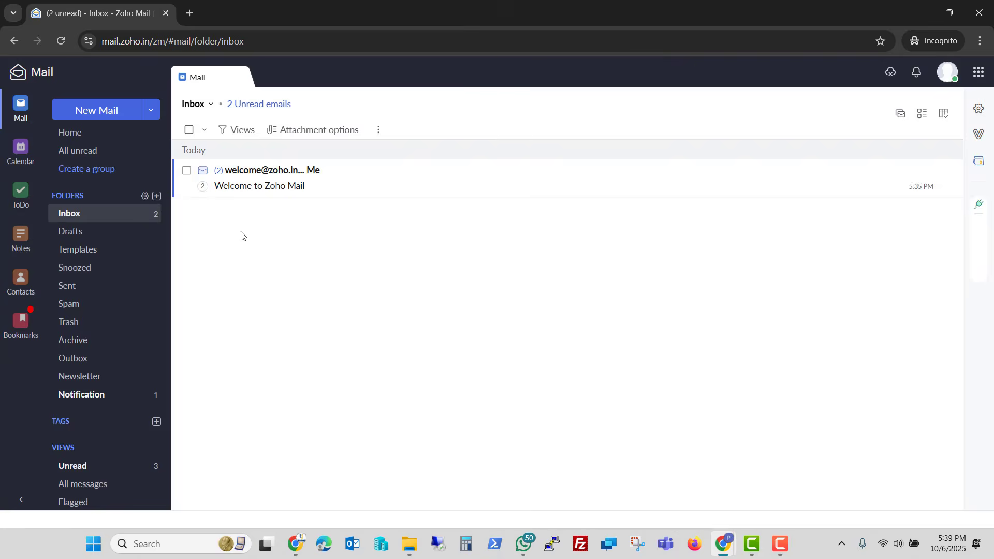
- Send a test email to the Gmail address with subject 'hi' and body 'hi rk sr rr'
click(924, 496)
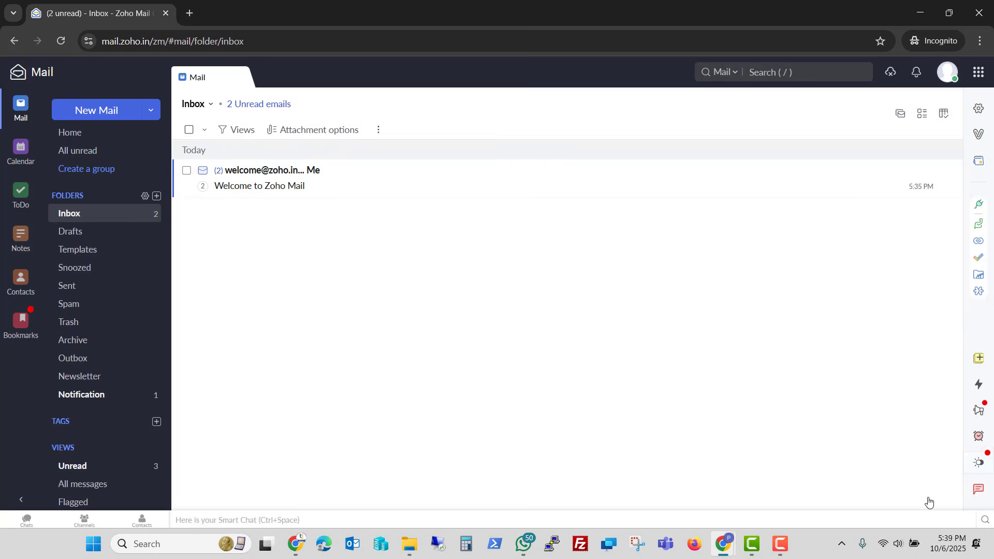
click(111, 113)
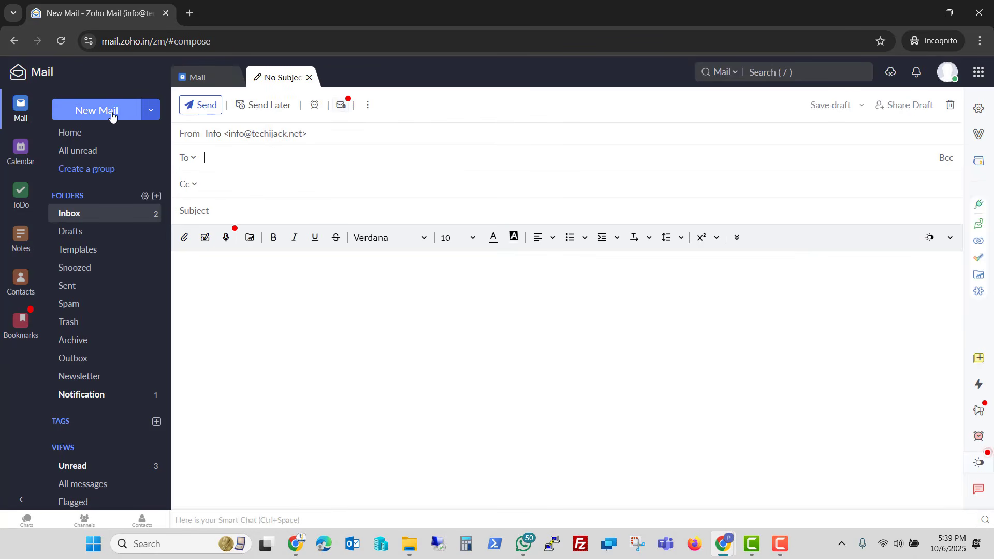
click(111, 114)
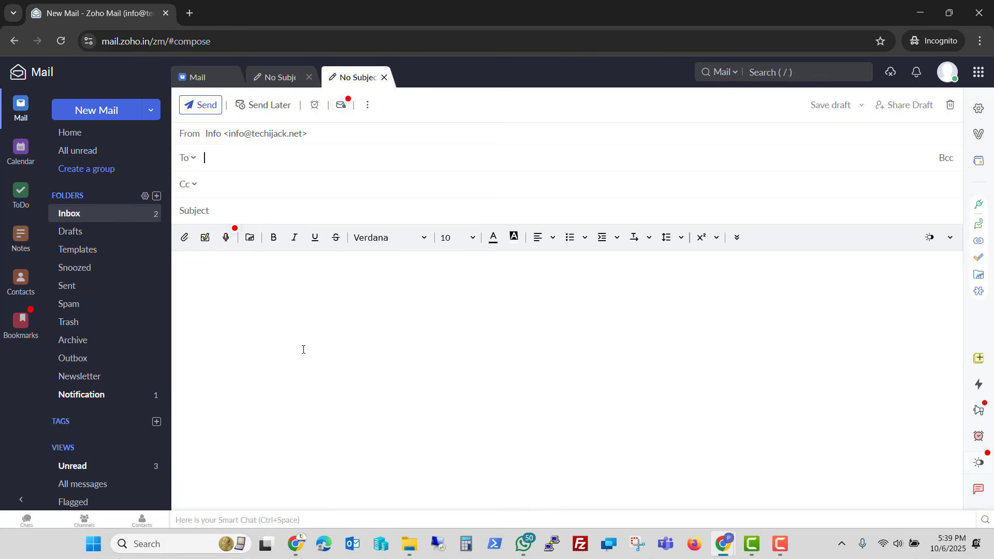
key(ctrl+v)
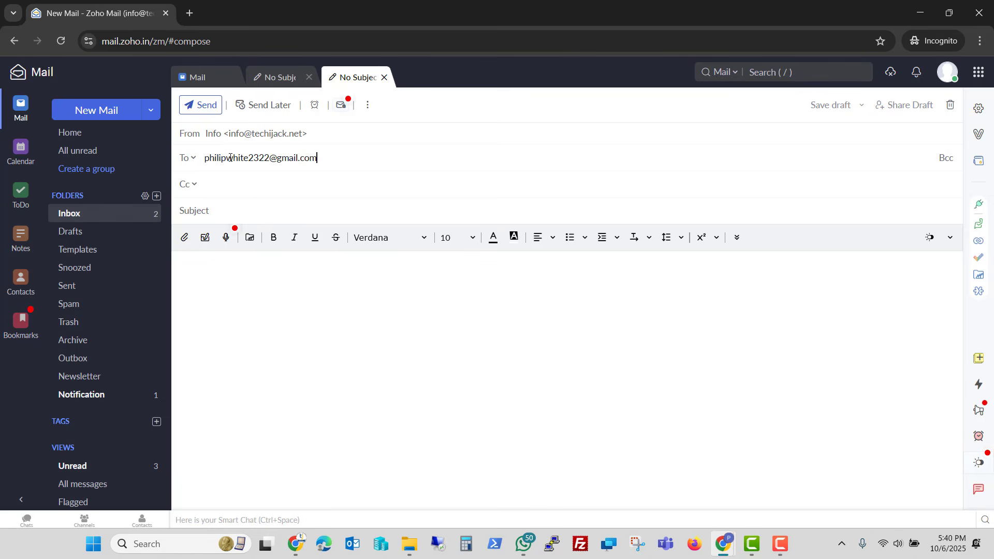
click(233, 208)
text(hi)
click(216, 281)
text(hi rk sr rr)
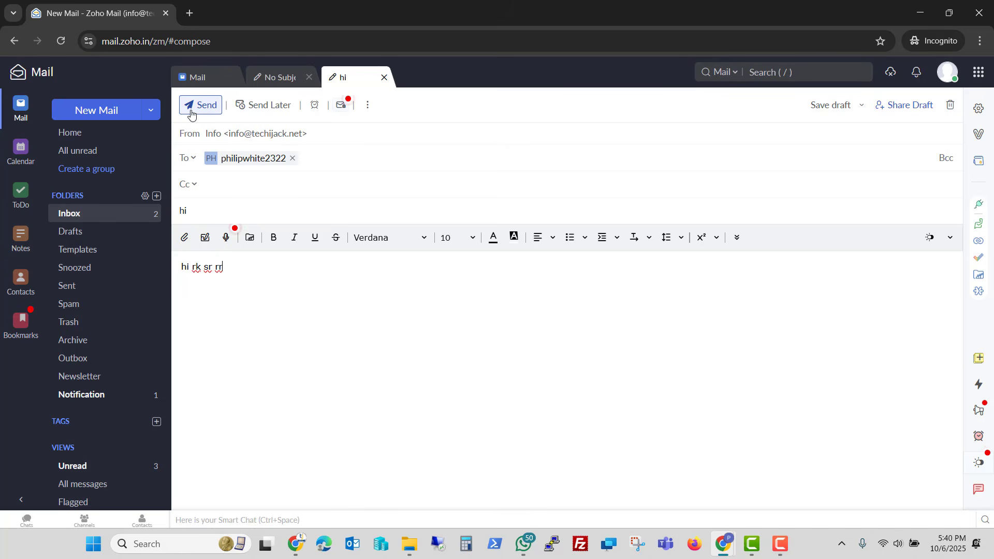
click(190, 112)
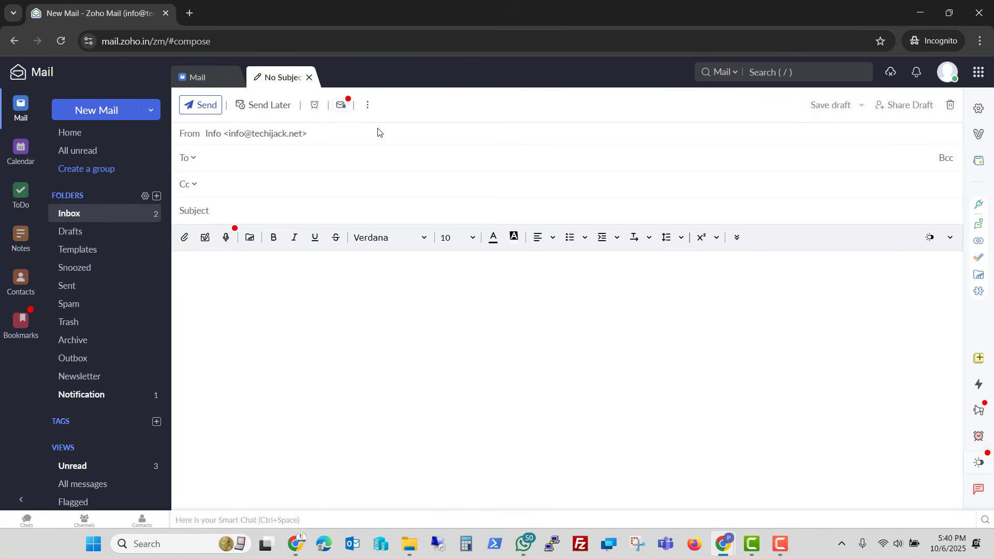
- Confirm the 'hi' message in the Sent folder, then go to the Gmail window
click(85, 286)
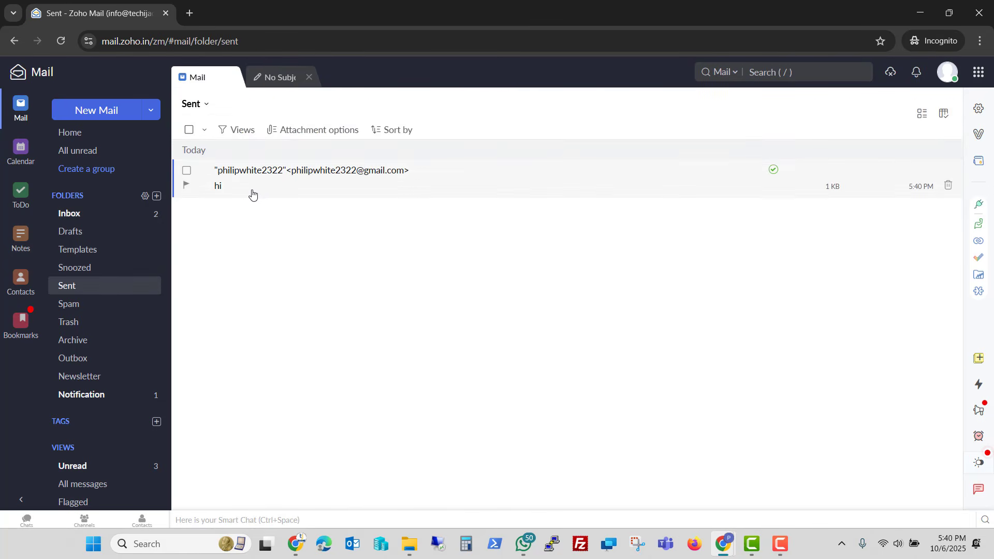
click(723, 543)
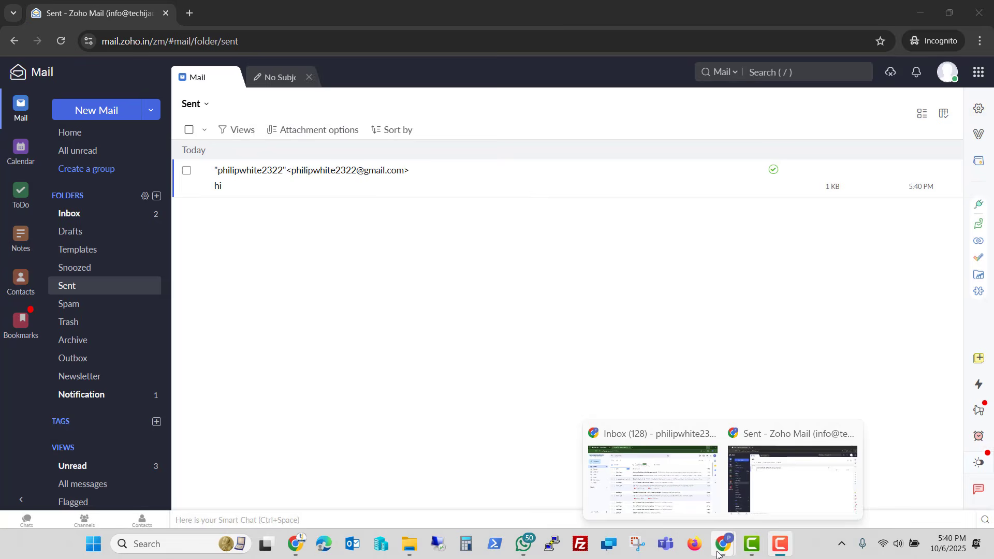
click(657, 489)
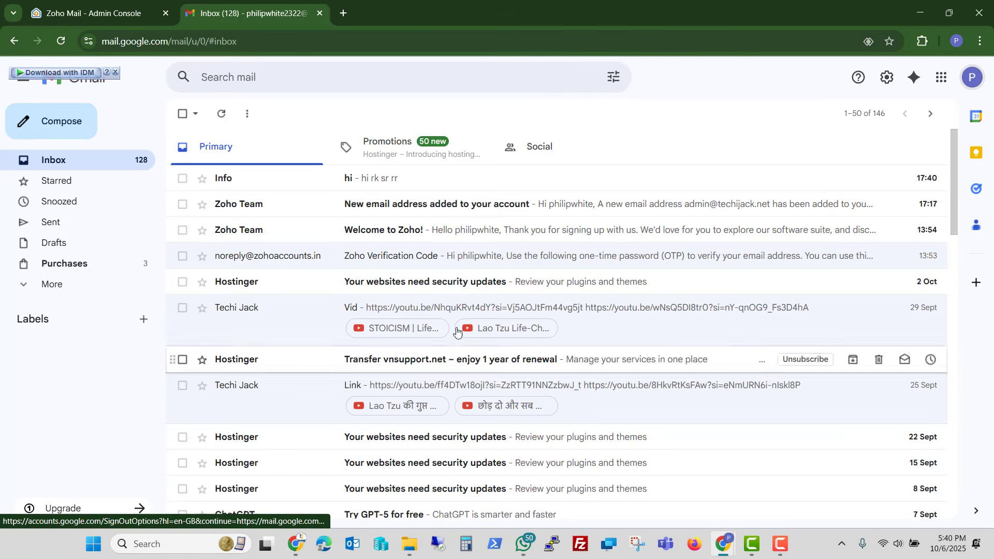
- Show the original of the 'hi' email and confirm SPF, DKIM and DMARC all PASS
click(405, 182)
click(930, 179)
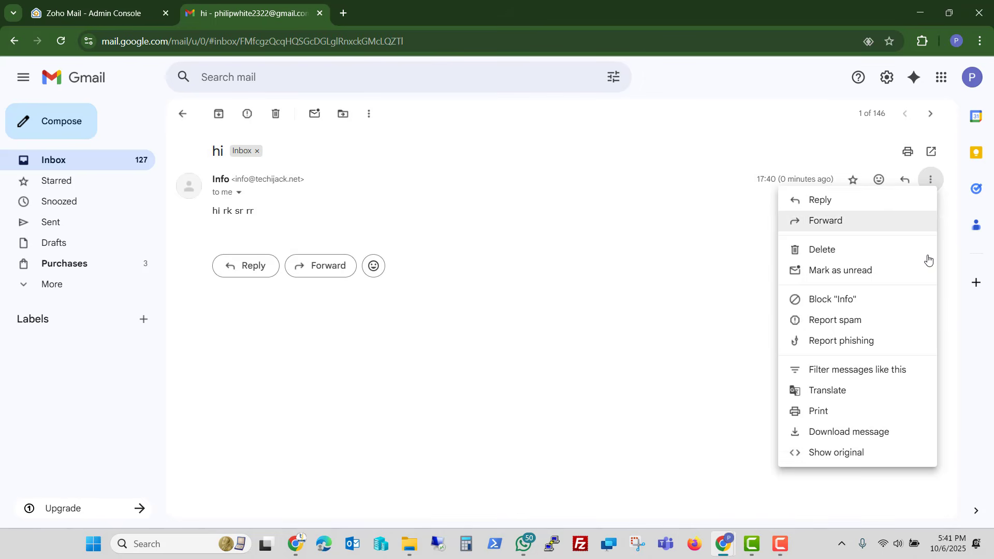
click(824, 453)
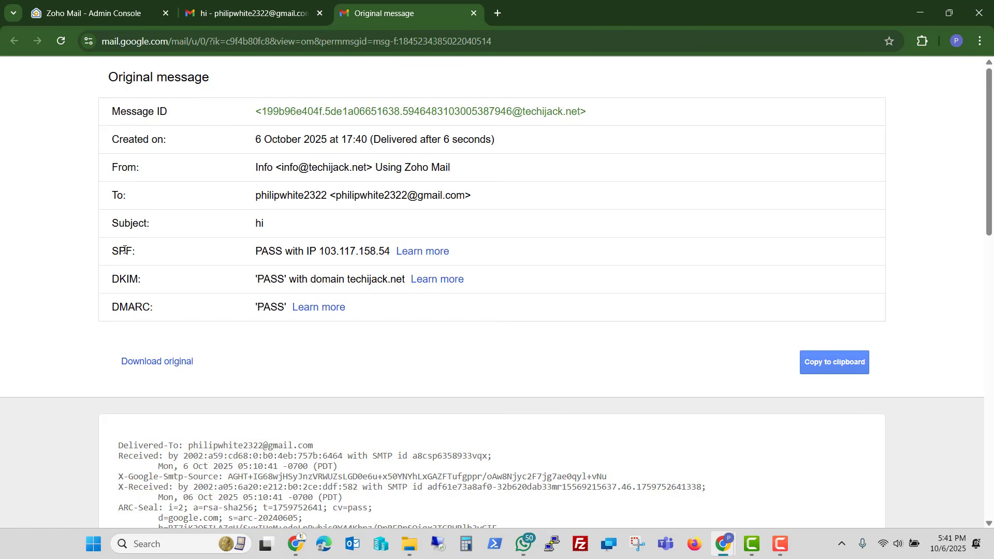
drag(126, 252, 285, 252)
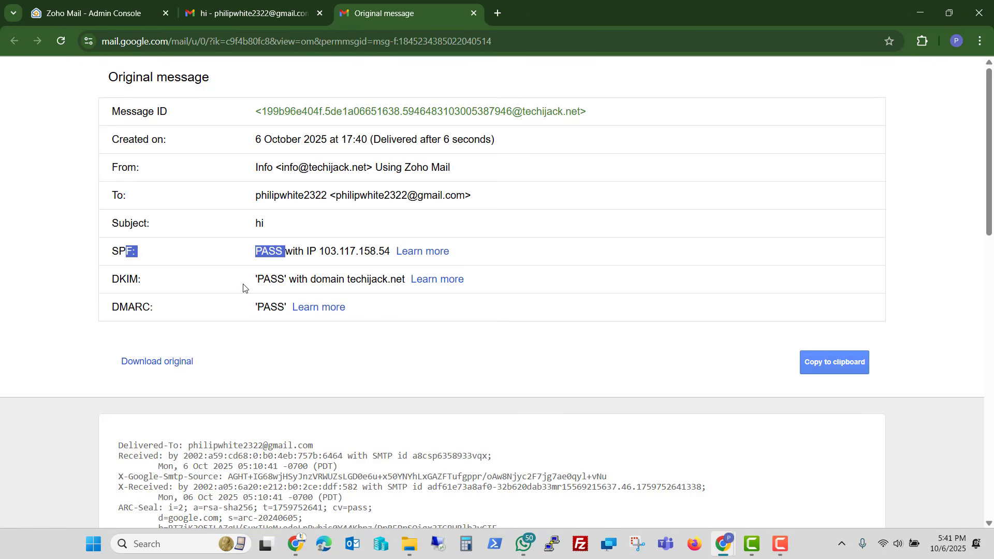
drag(243, 287, 296, 278)
drag(257, 310, 273, 301)
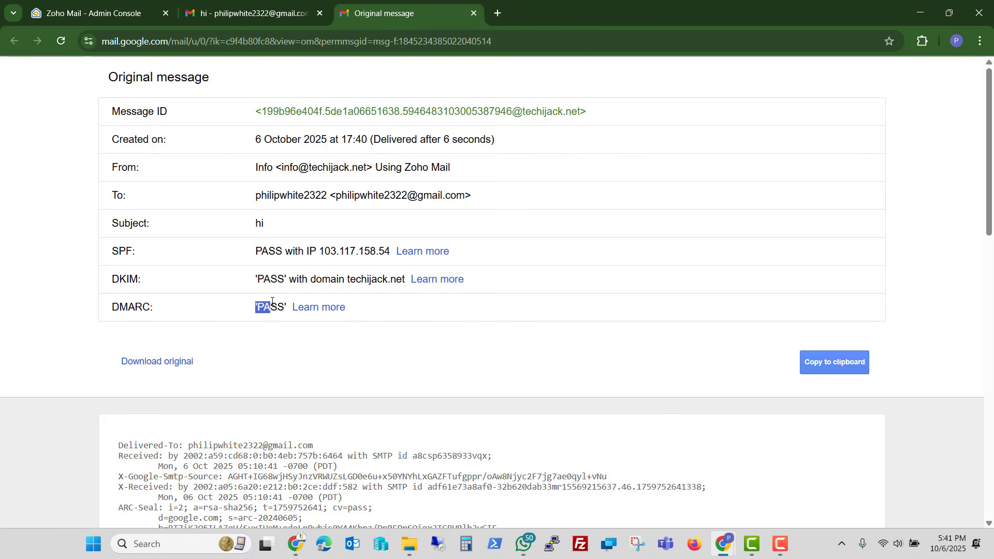
click(475, 14)
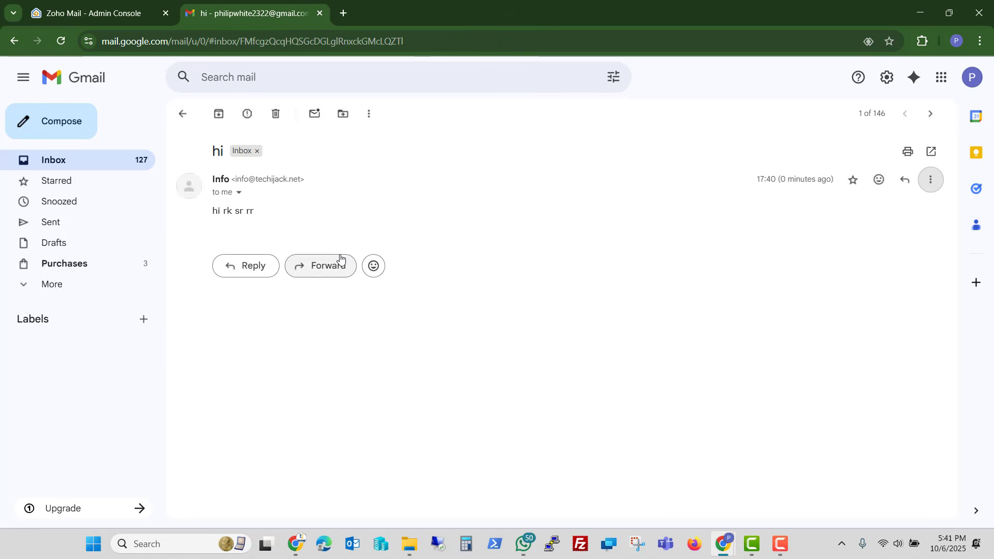
- Reply to the Info message with 'recd' and send it
click(245, 266)
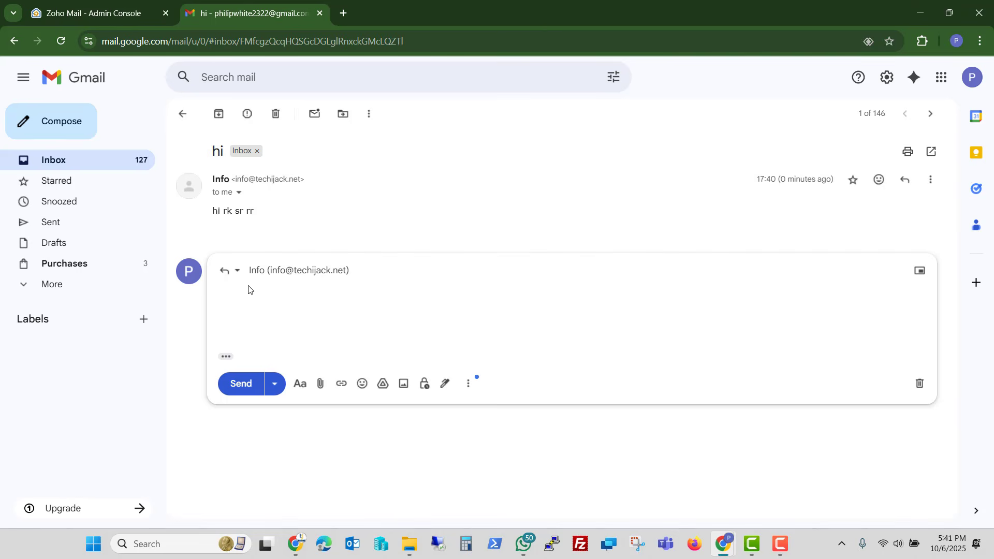
text(recd)
click(239, 385)
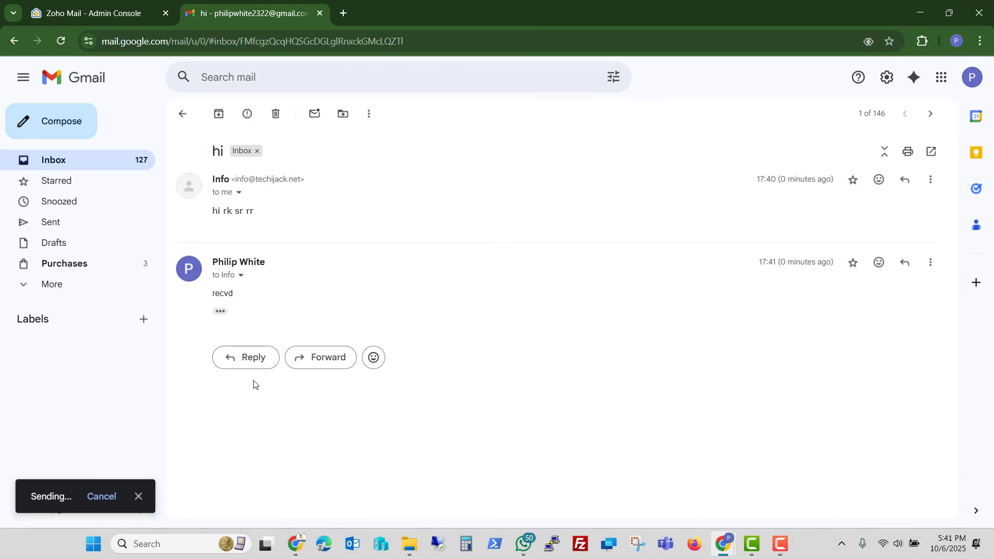
key(alt+Tab)
- Open the Inbox and read the 'Re: hi' reply from Gmail
click(69, 214)
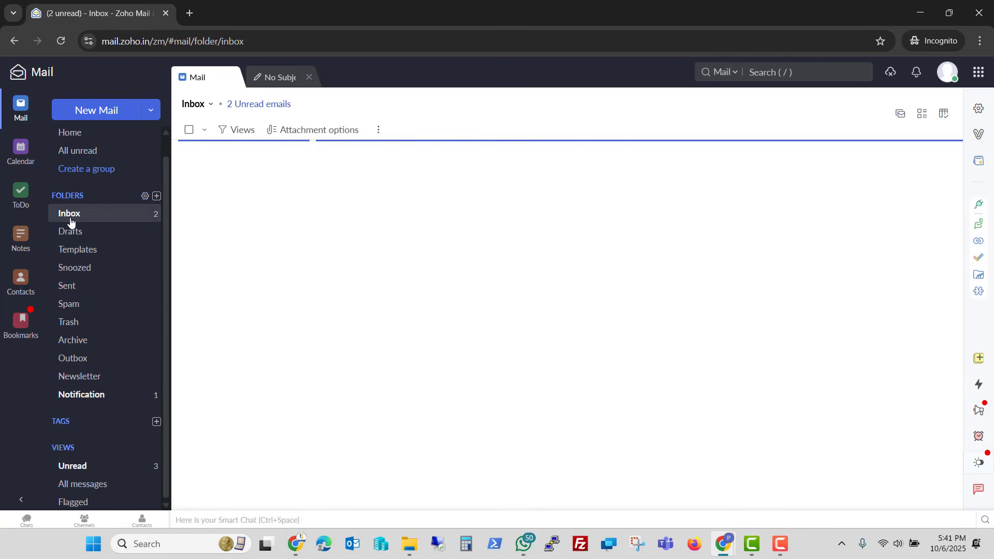
click(259, 177)
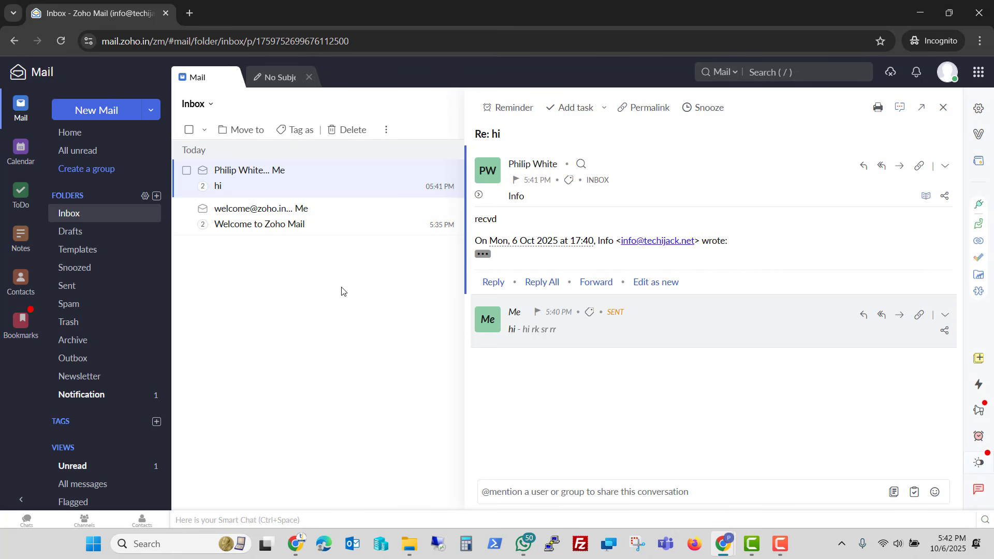
key(F10)
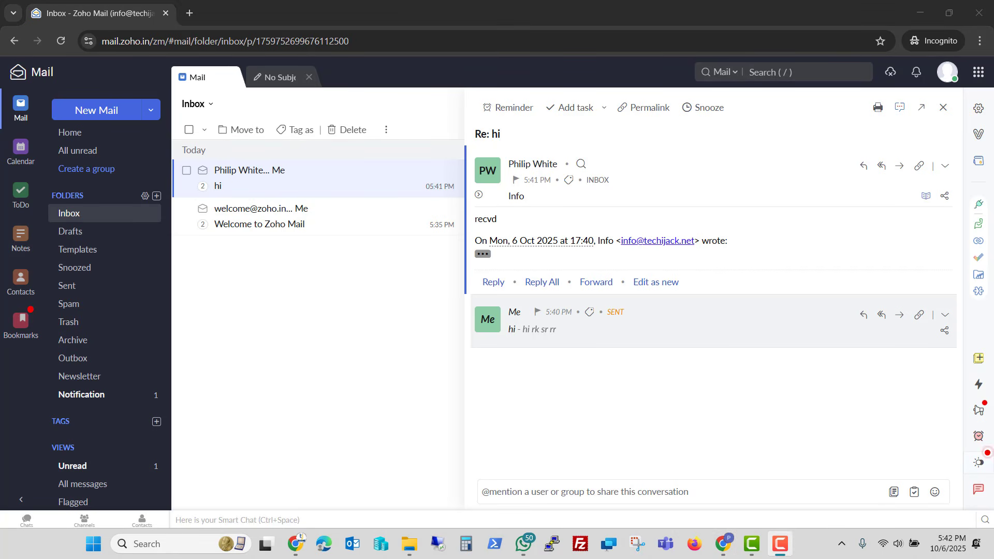